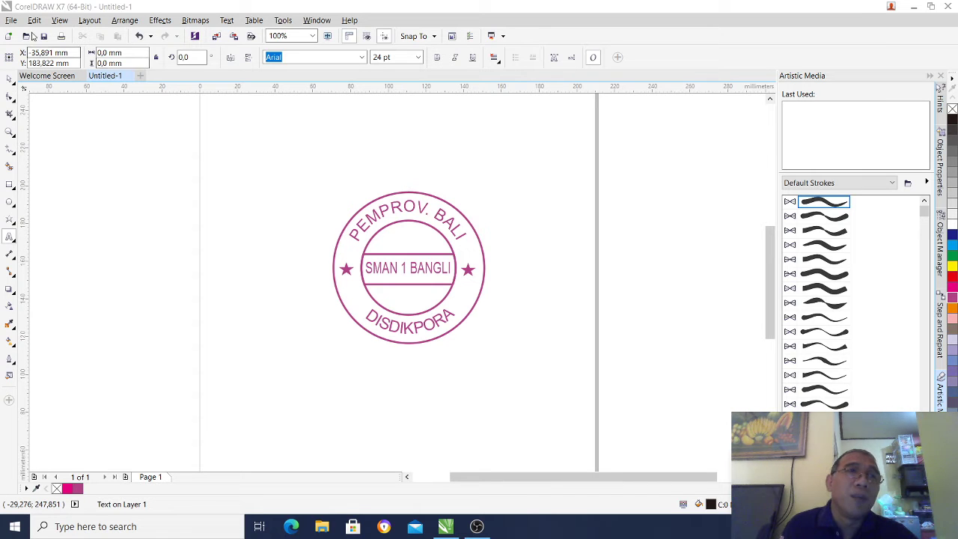
Step: Create a new blank A4 document in portrait orientation, keeping the default CMYK and 300 dpi settings
click(11, 21)
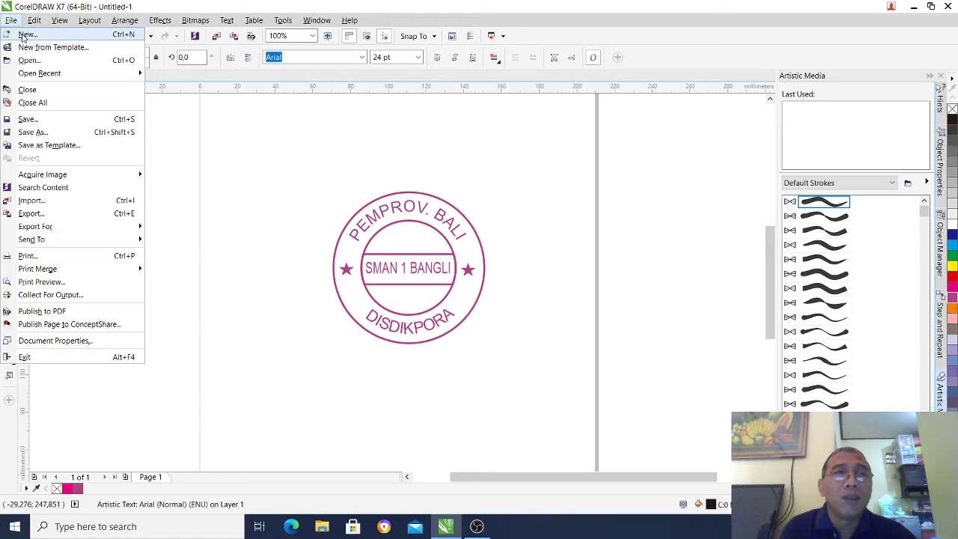
click(23, 35)
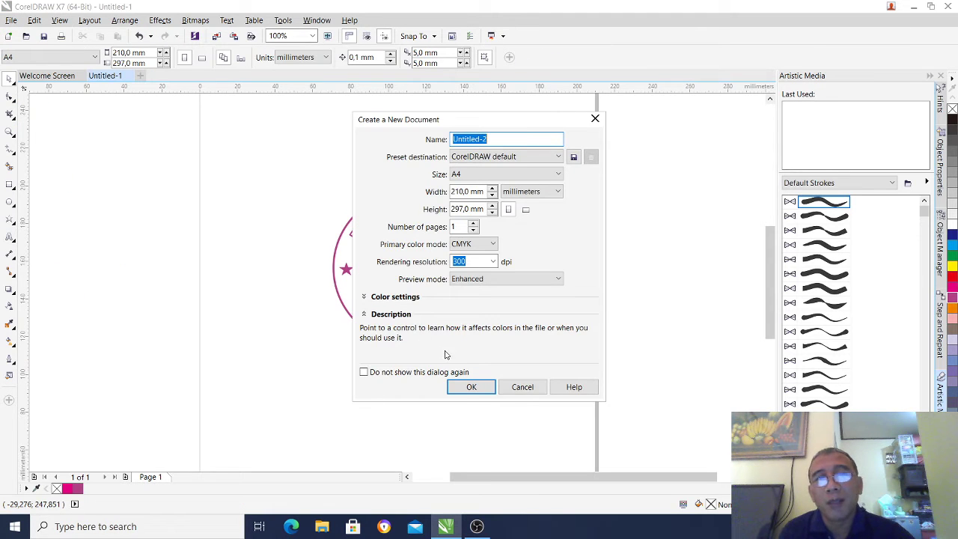
click(469, 386)
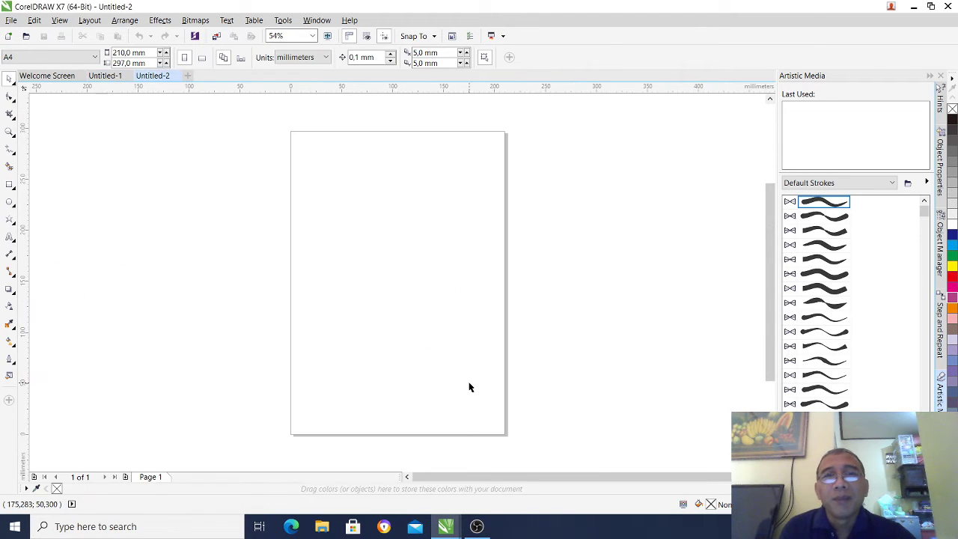
Step: Set the document's default outline width for graphic objects to 1.0 mm, using the Ellipse tool's properties
click(313, 38)
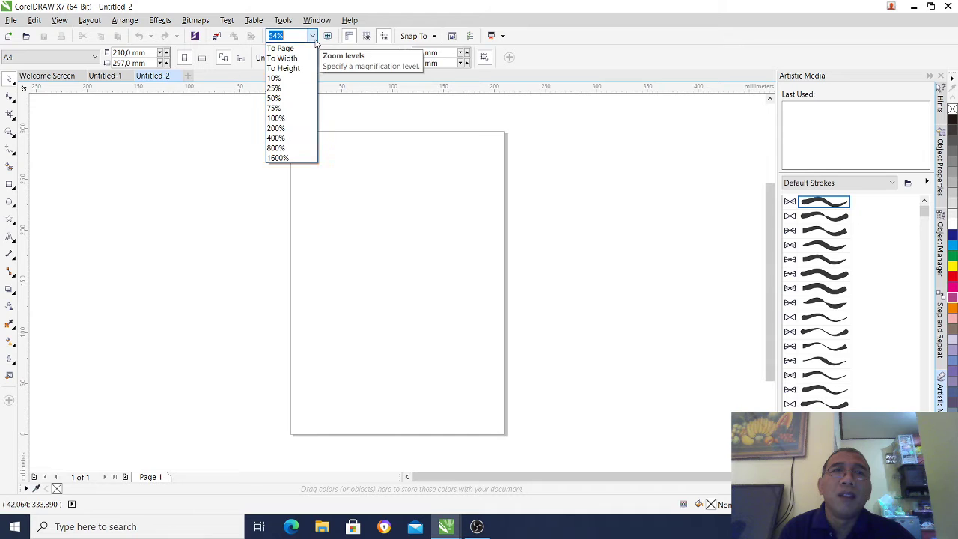
click(287, 119)
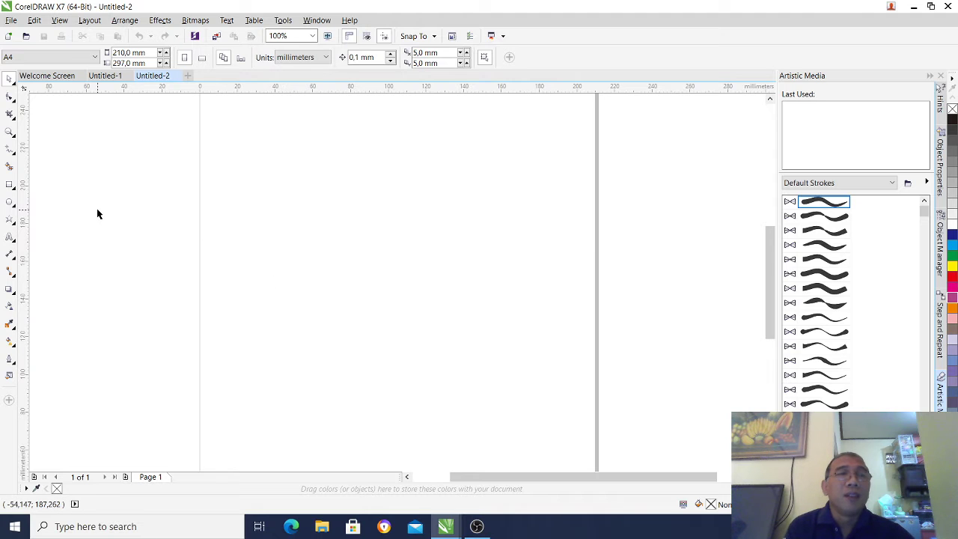
click(12, 205)
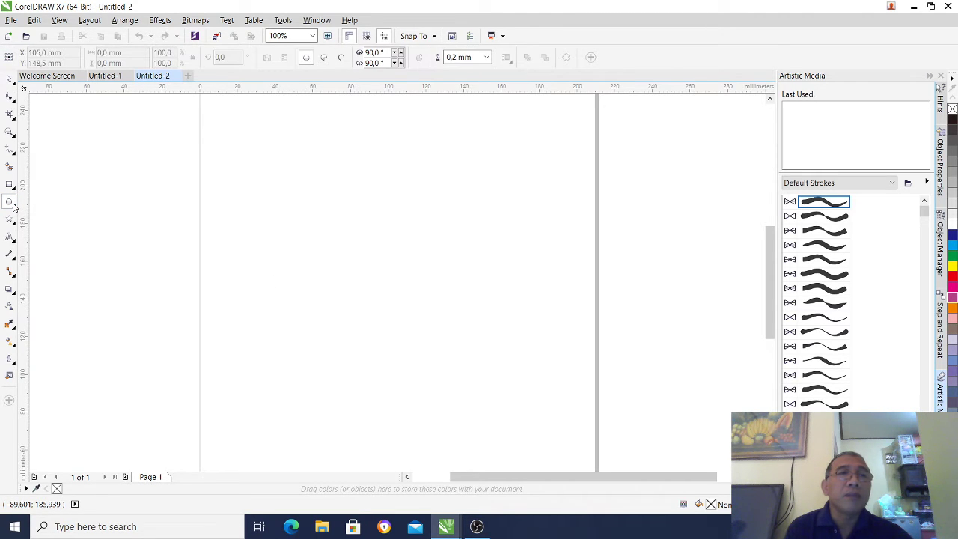
click(485, 58)
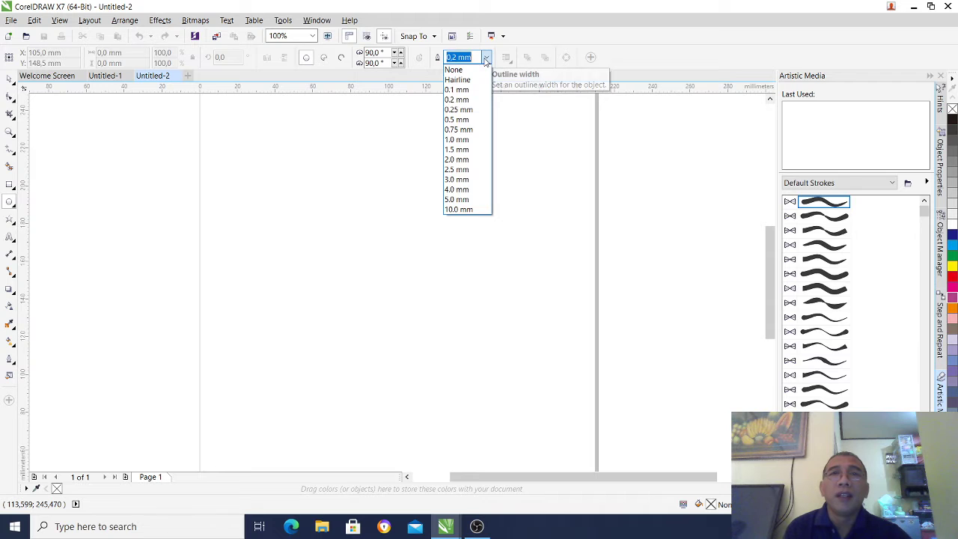
click(468, 141)
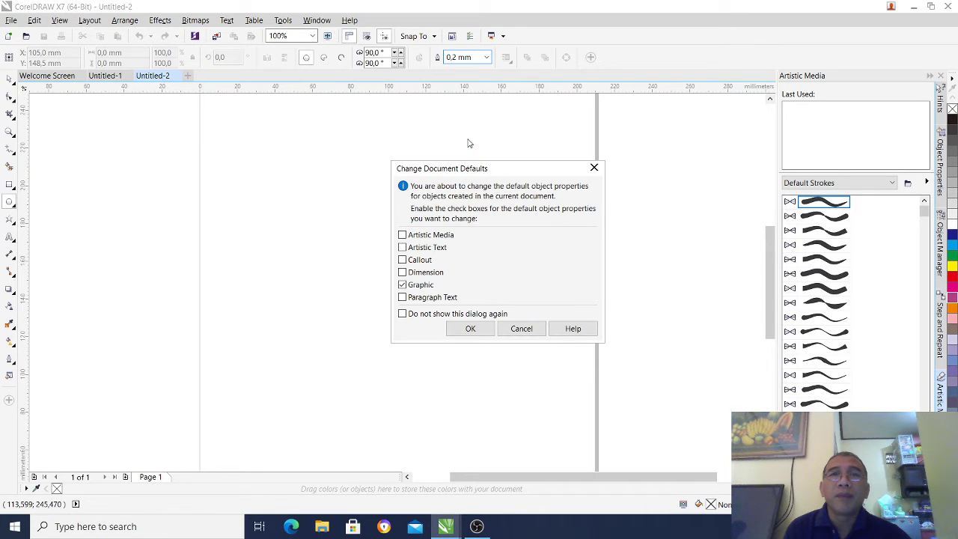
click(469, 329)
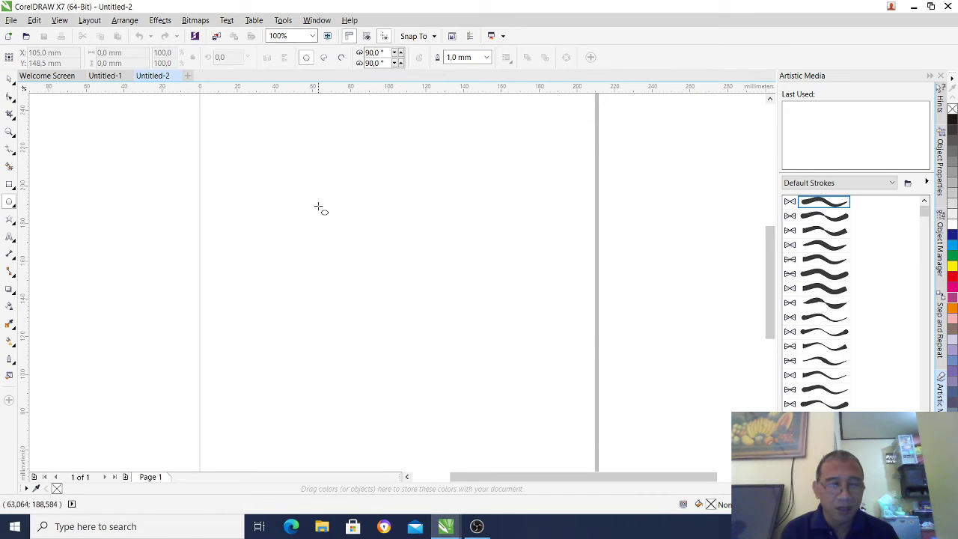
Step: Draw an ellipse about 61 by 65 mm near the middle of the page and give it a purple outline
drag(317, 206, 433, 328)
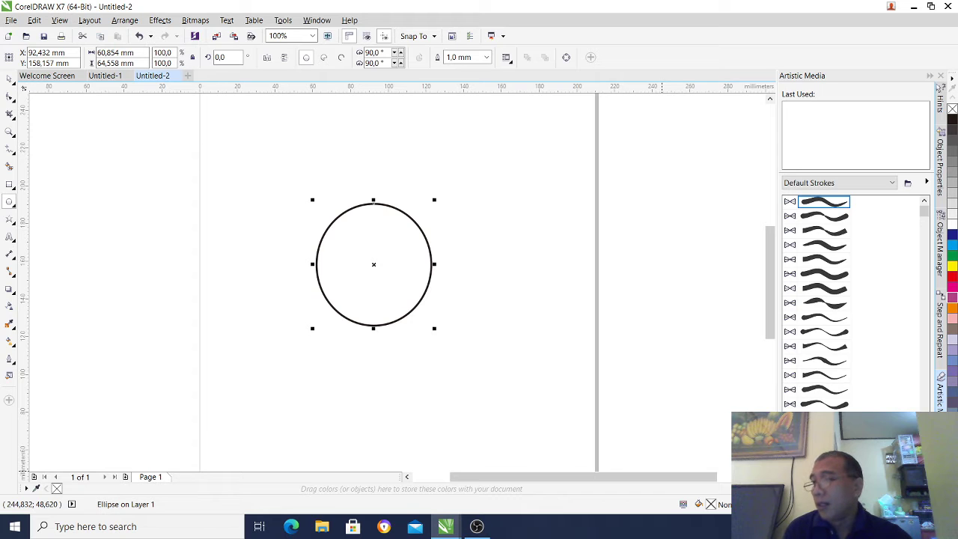
key(F12)
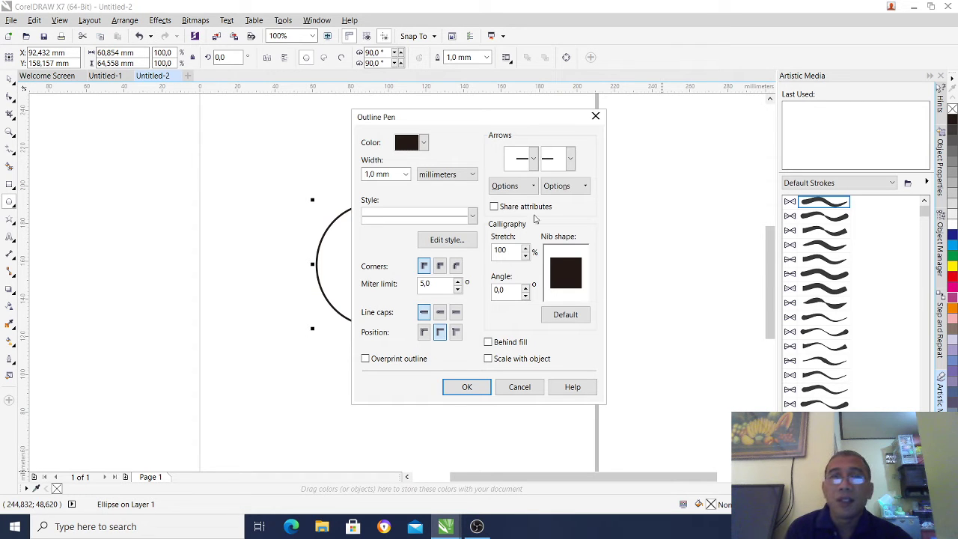
click(424, 143)
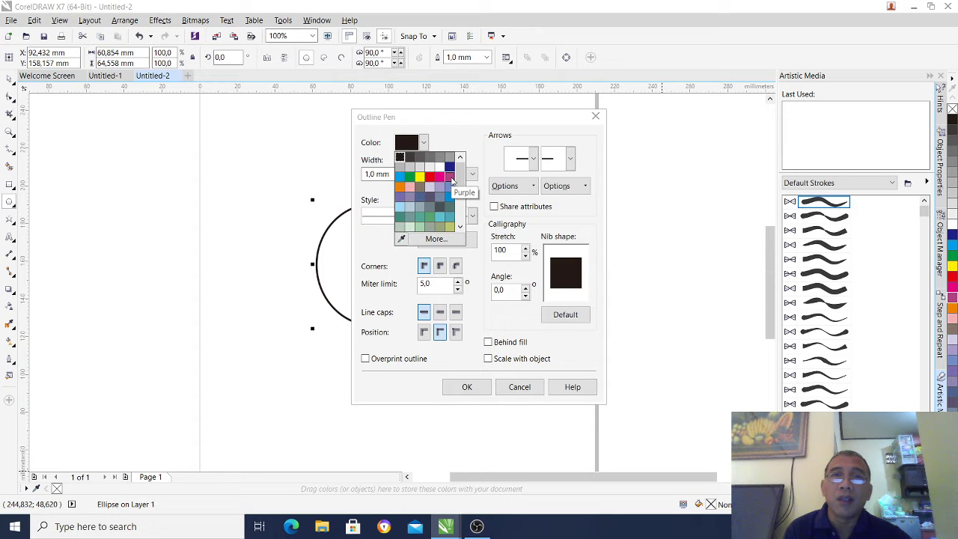
click(450, 177)
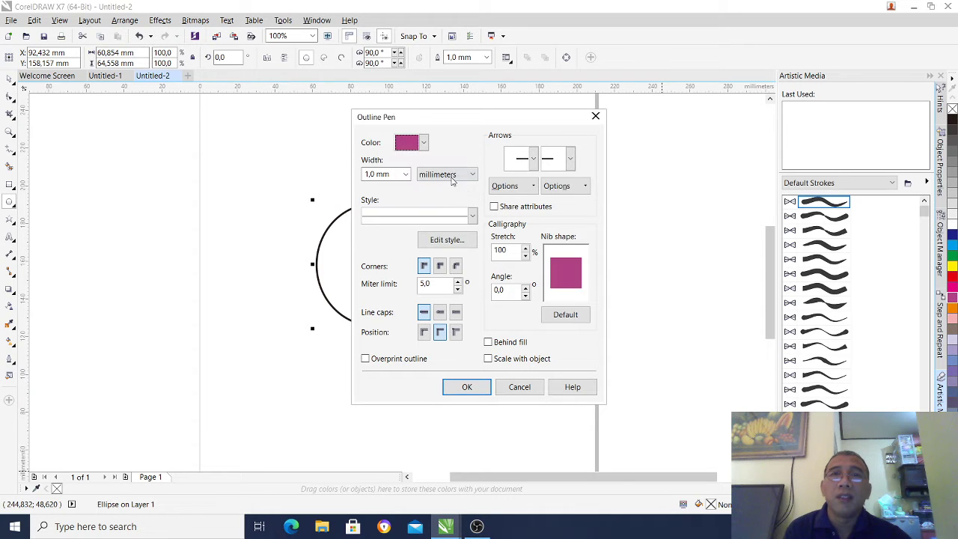
click(465, 386)
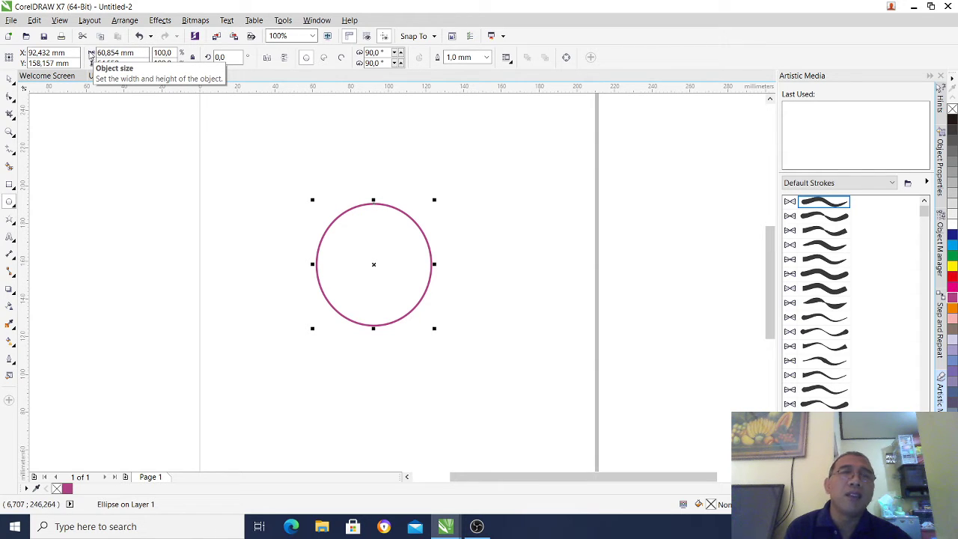
Step: Set the ellipse's width and height to 8 cm each to make a perfect circle
click(138, 52)
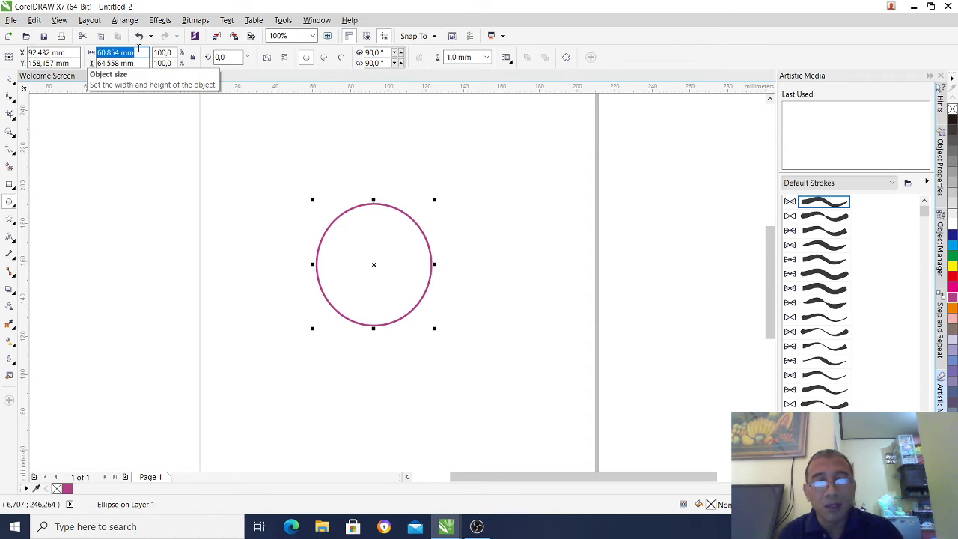
text(8 CM)
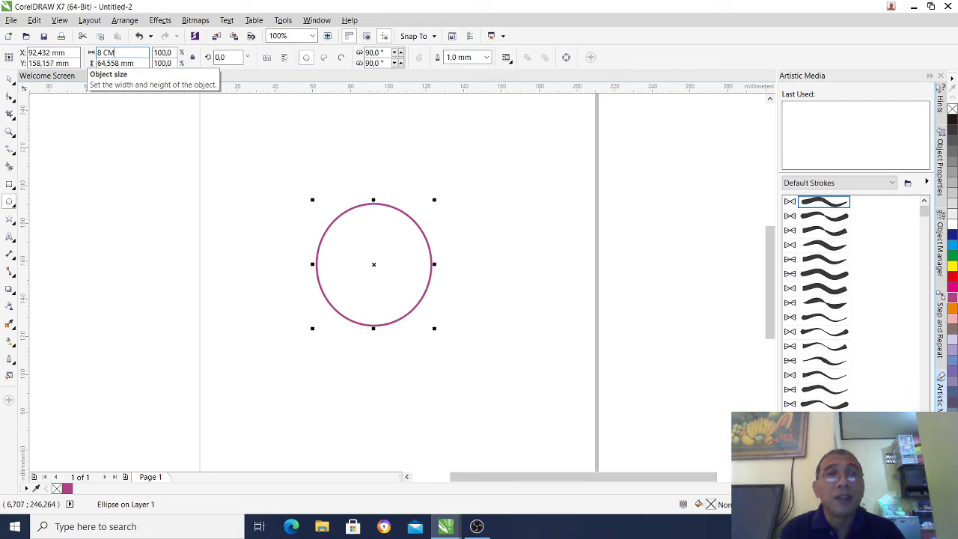
click(148, 62)
key(BackSpace)
key(BackSpace)
key(BackSpace)
key(BackSpace)
key(BackSpace)
key(BackSpace)
key(BackSpace)
key(BackSpace)
key(BackSpace)
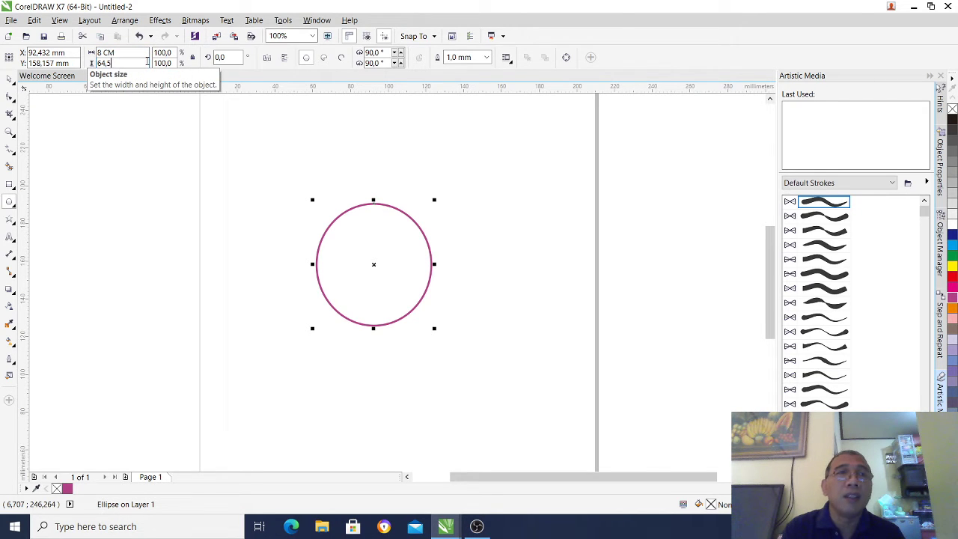
text(8)
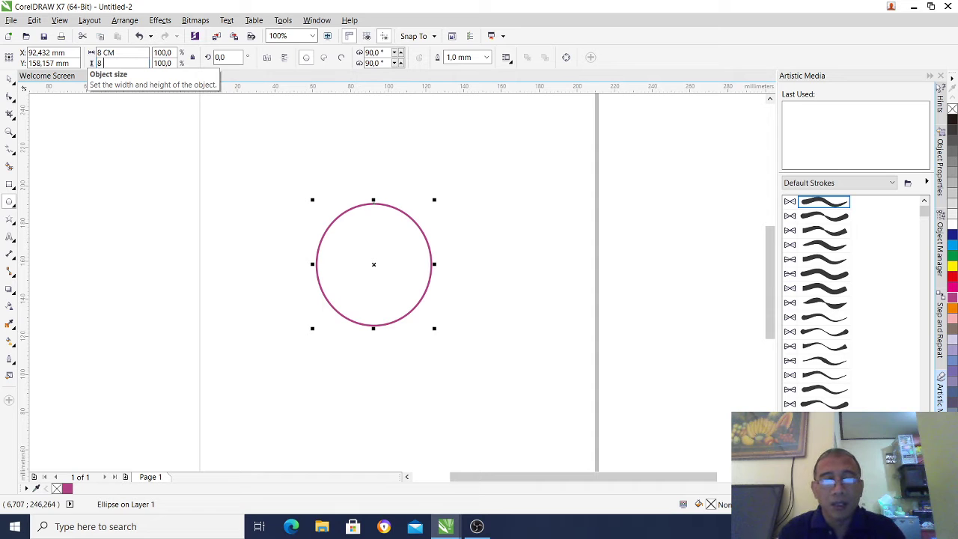
text( CM)
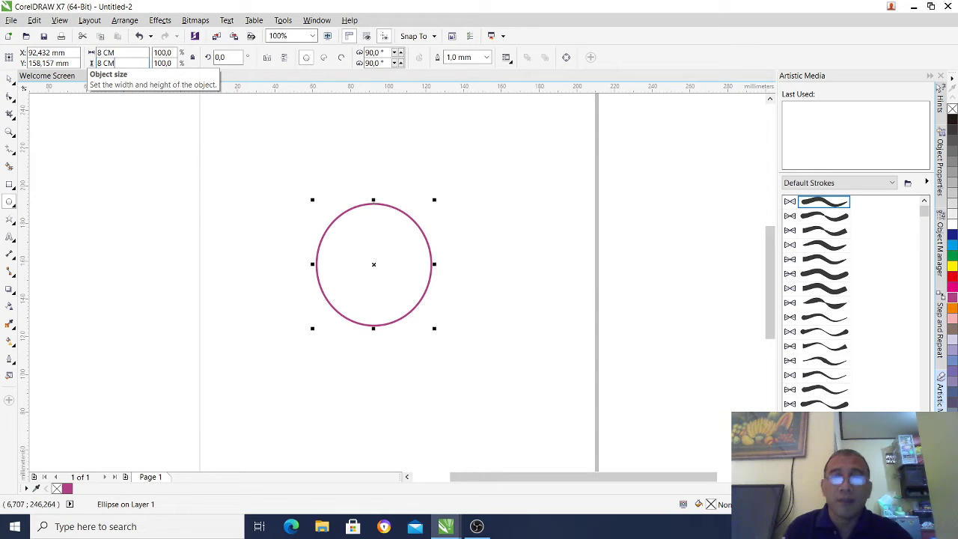
key(Return)
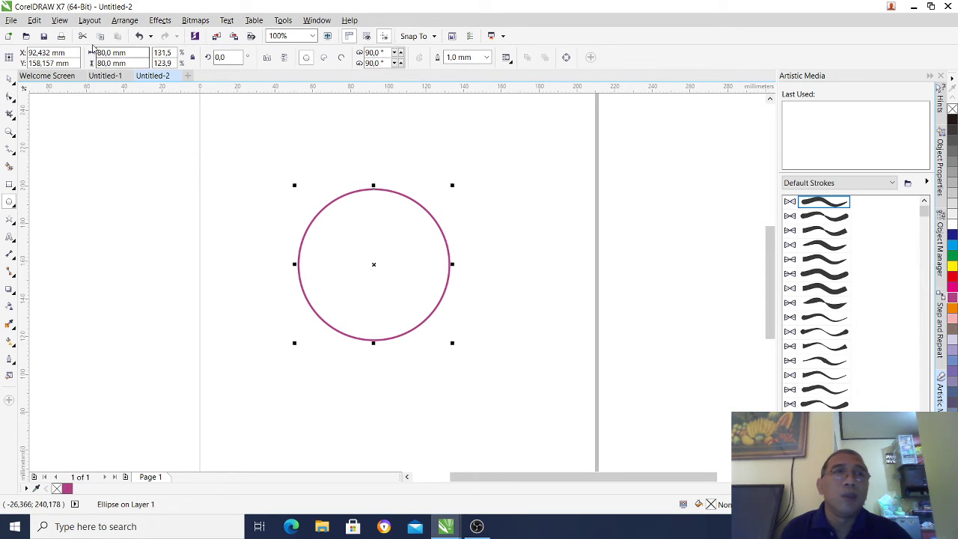
Step: Duplicate the circle and move the copy back over the original so their centres nearly coincide
click(36, 21)
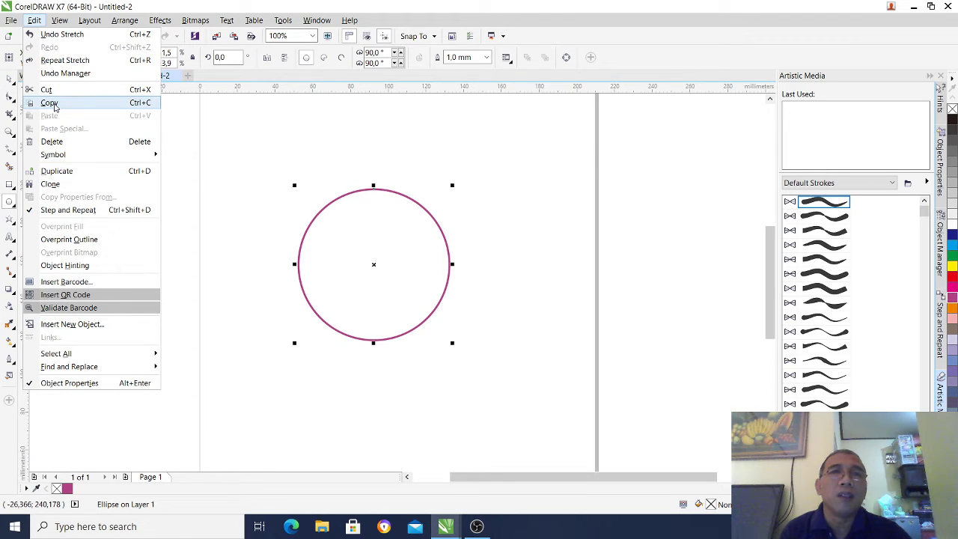
click(56, 172)
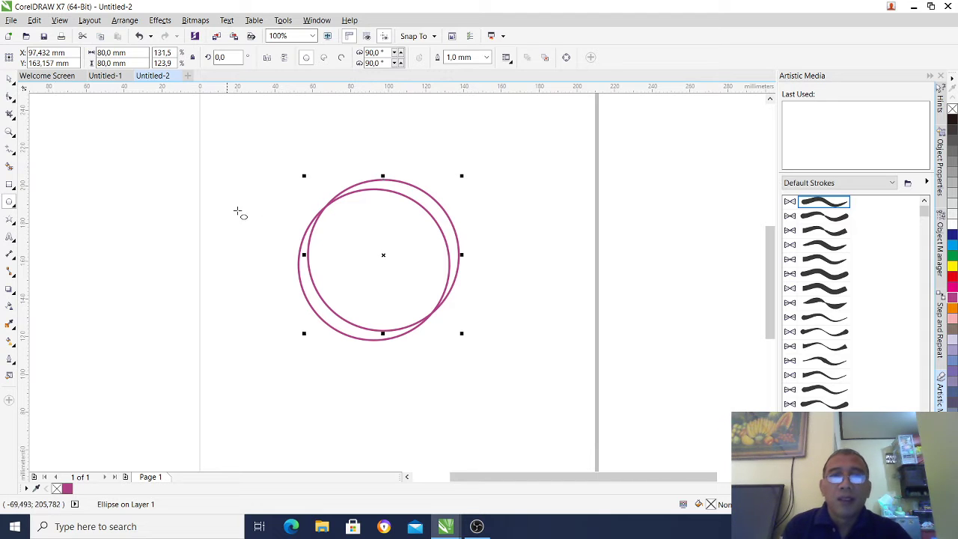
click(344, 221)
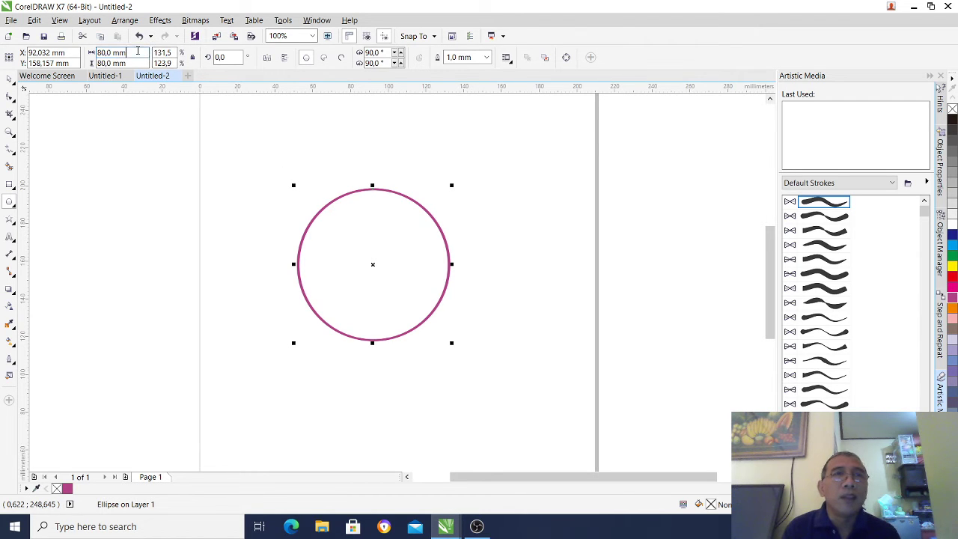
Step: Resize the duplicated circle to a width and height of 5,5 cm to form the stamp's inner ring
drag(127, 53, 95, 52)
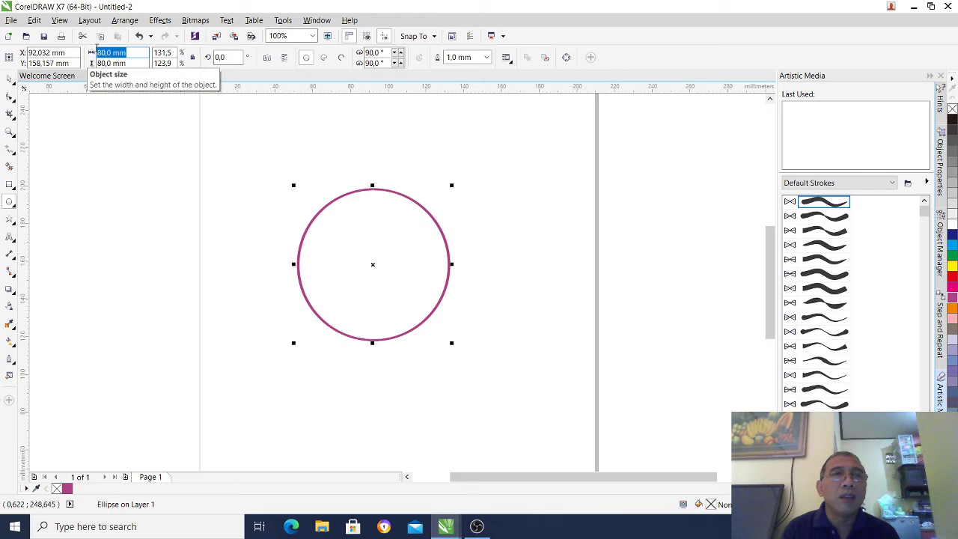
text(5)
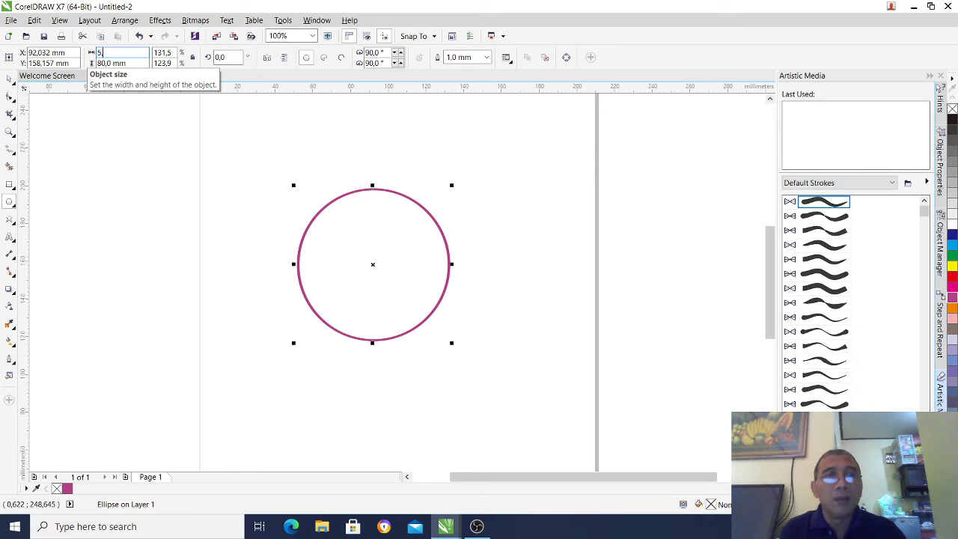
text(,5 CM)
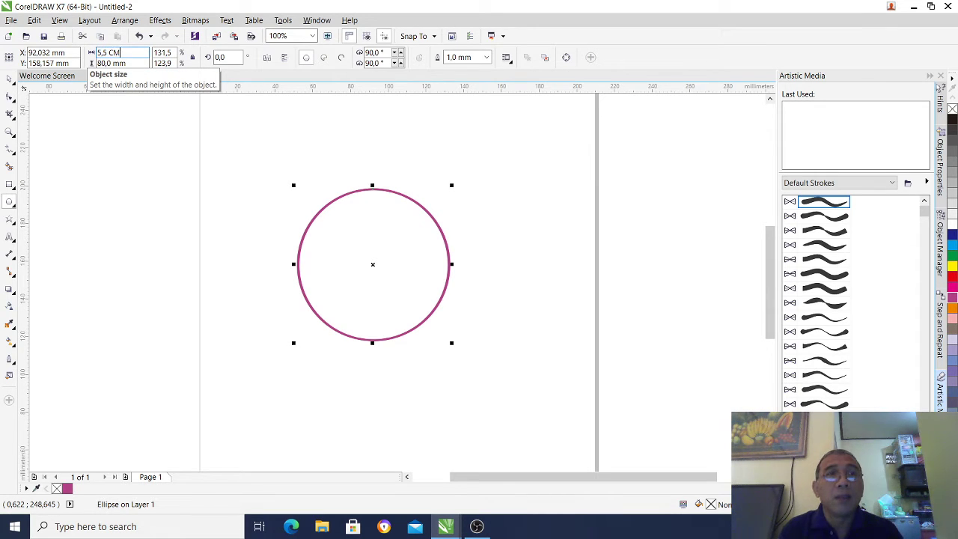
drag(130, 64, 94, 64)
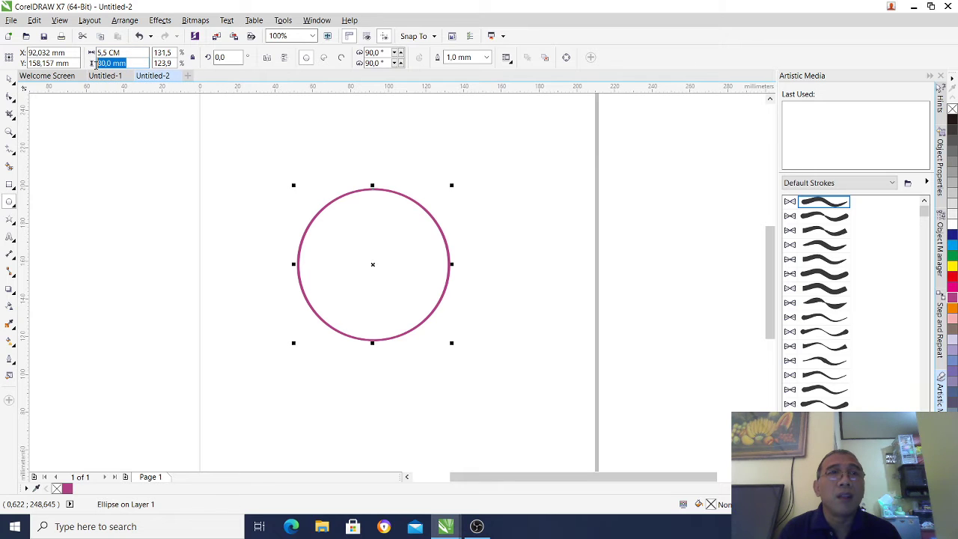
text(5,5)
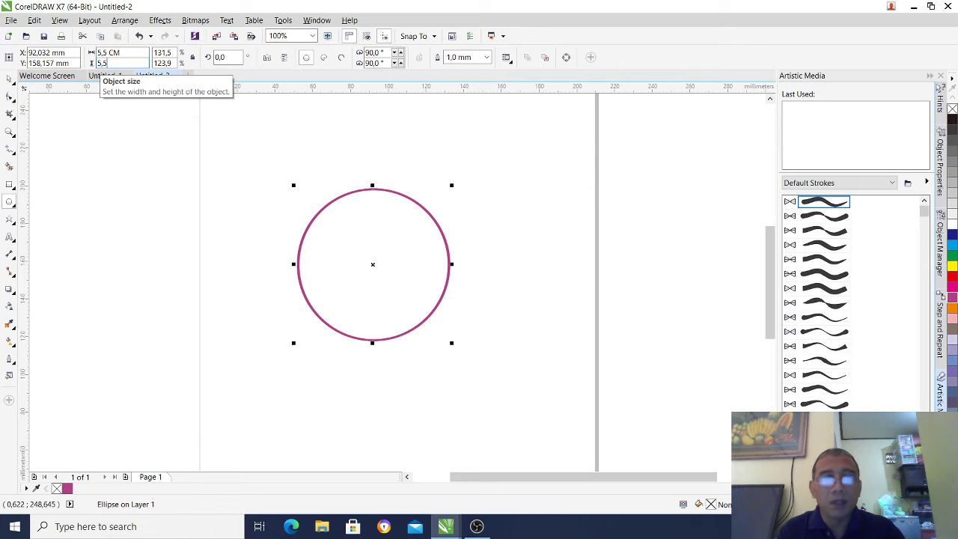
text( CM)
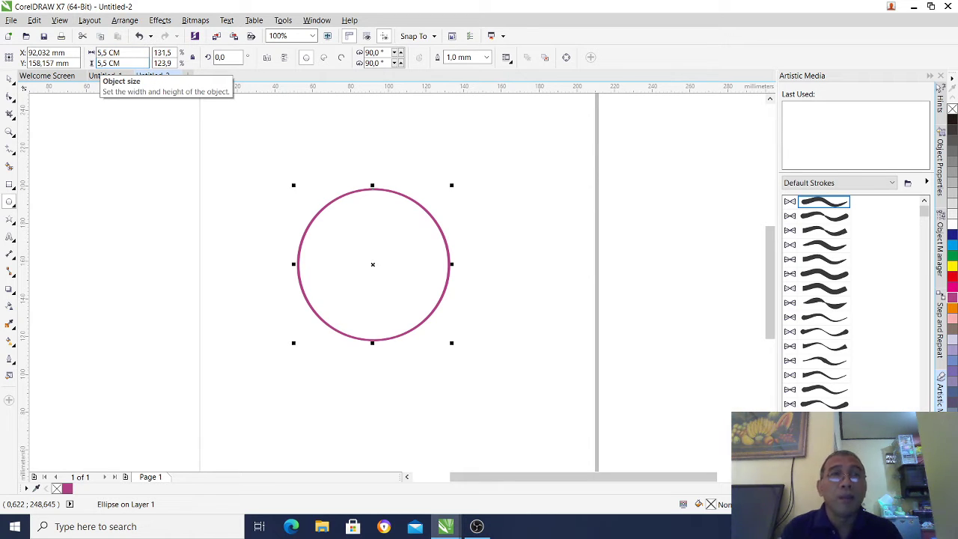
key(Return)
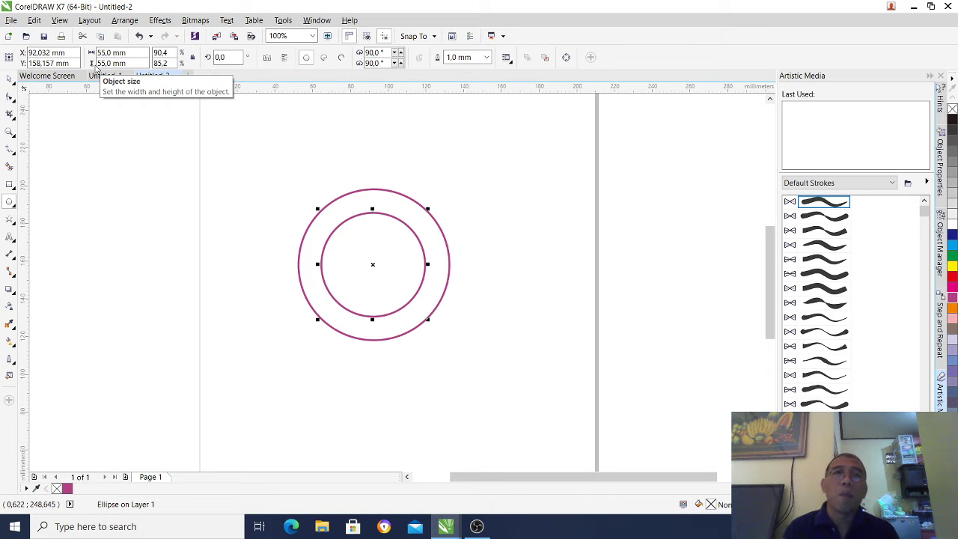
Step: Draw a horizontal rectangle about 62 by 17 mm across the middle of the inner circle, extending slightly past both its sides
click(313, 36)
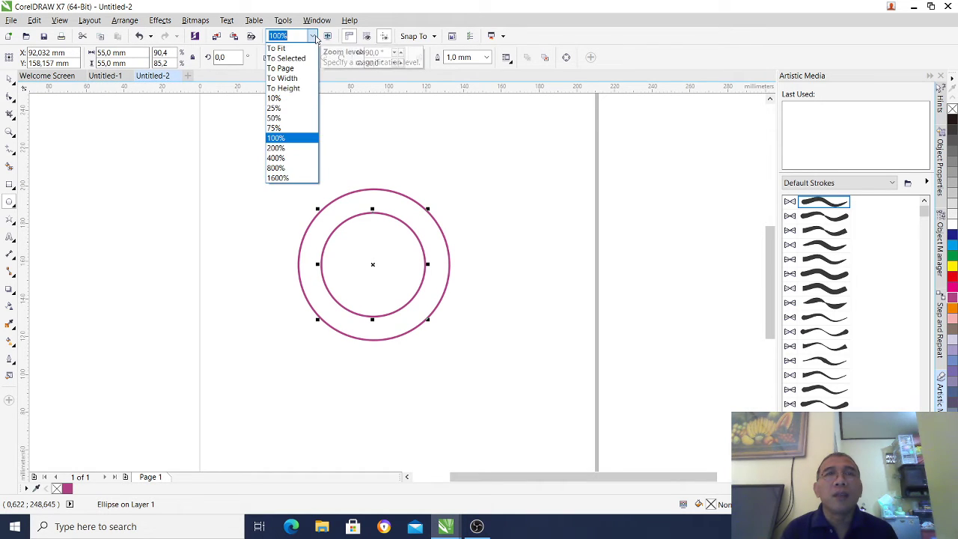
click(277, 148)
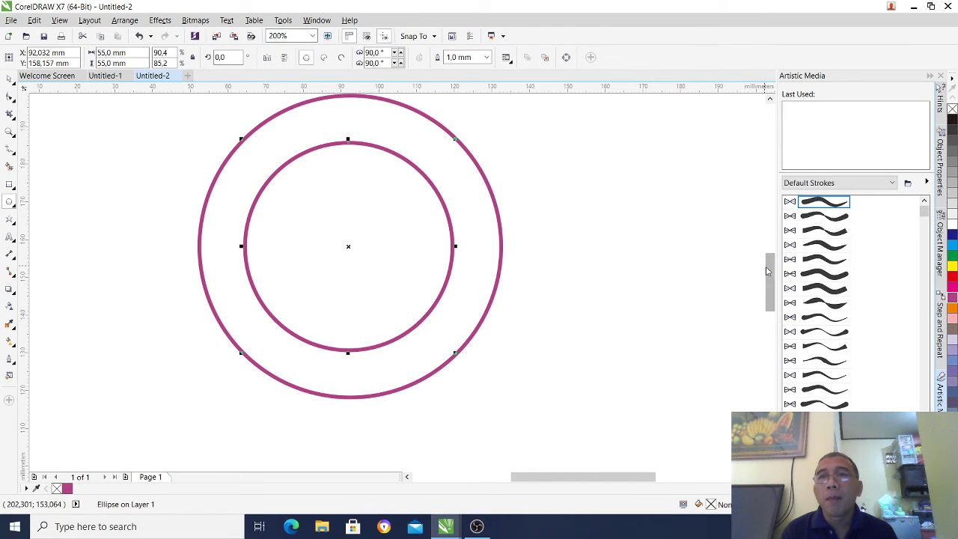
drag(770, 273, 770, 270)
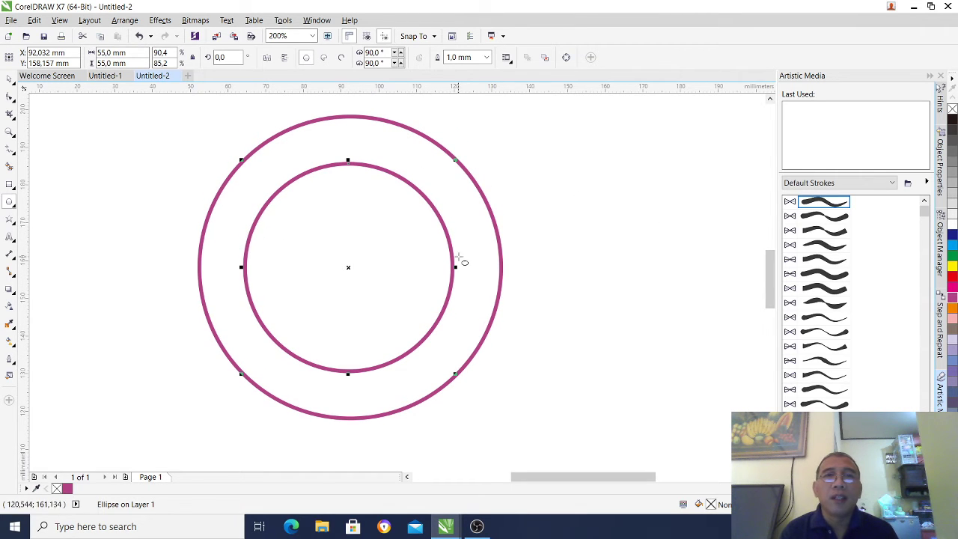
click(13, 188)
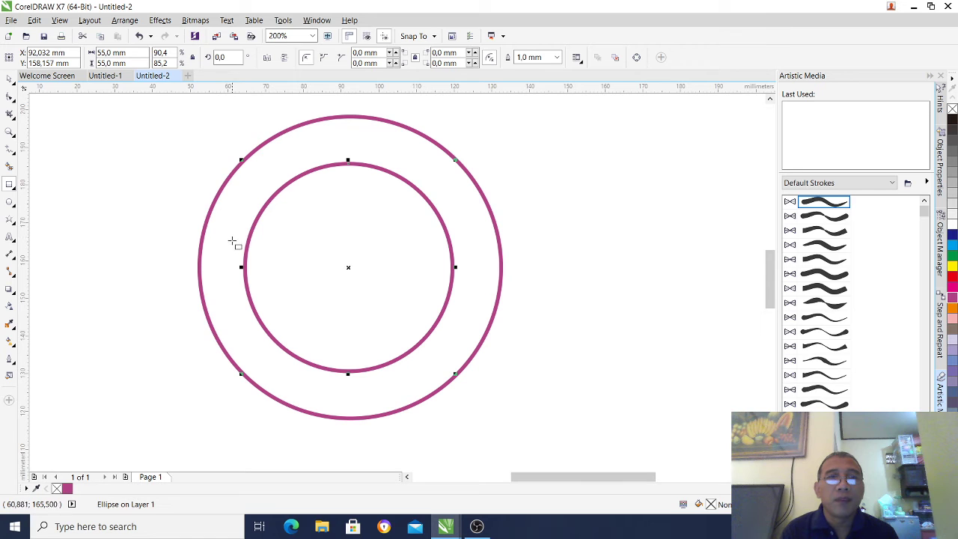
drag(233, 240, 465, 307)
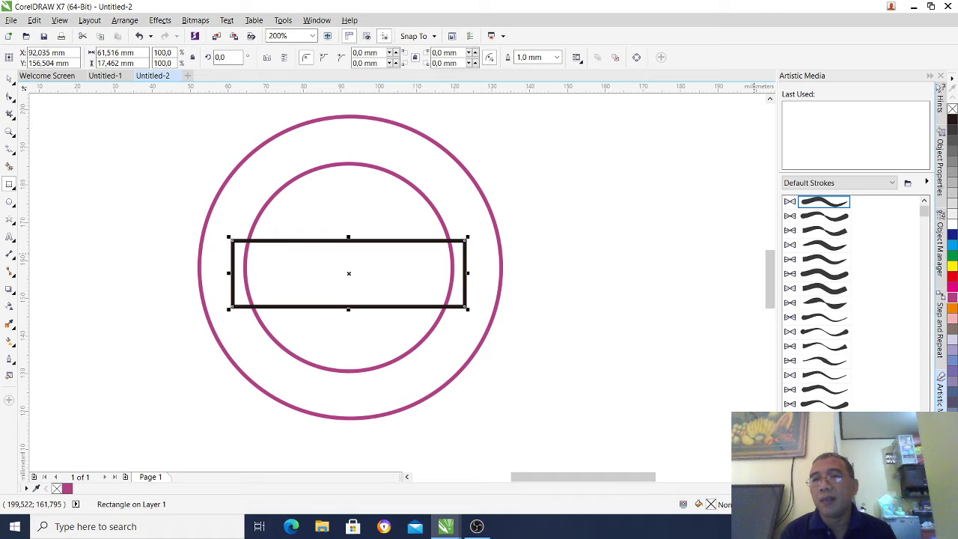
Step: Set the rectangle's outline colour to Purple
key(F12)
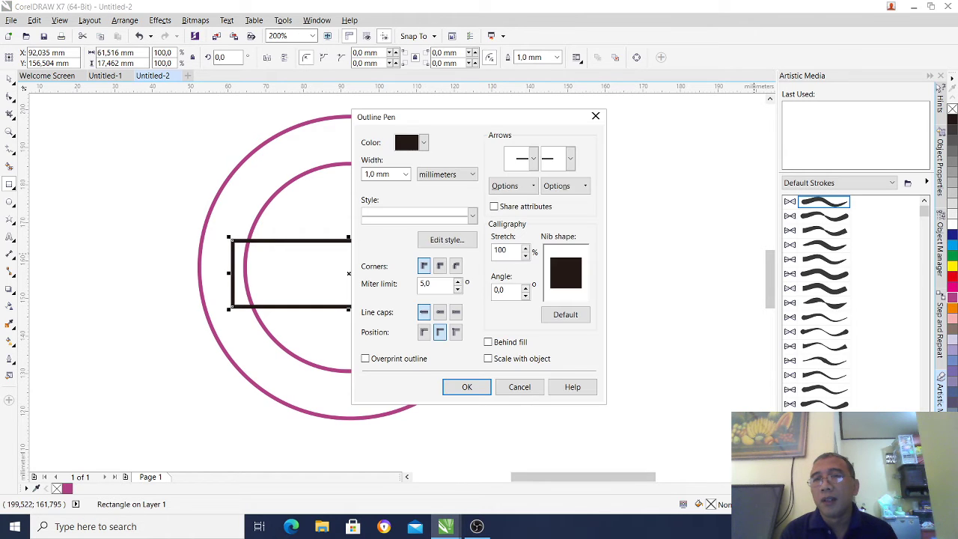
click(423, 143)
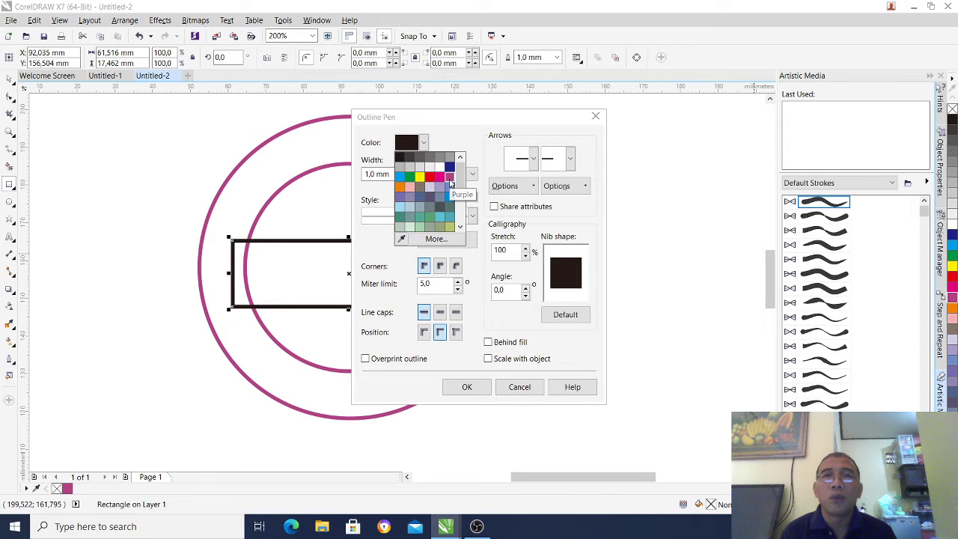
click(449, 178)
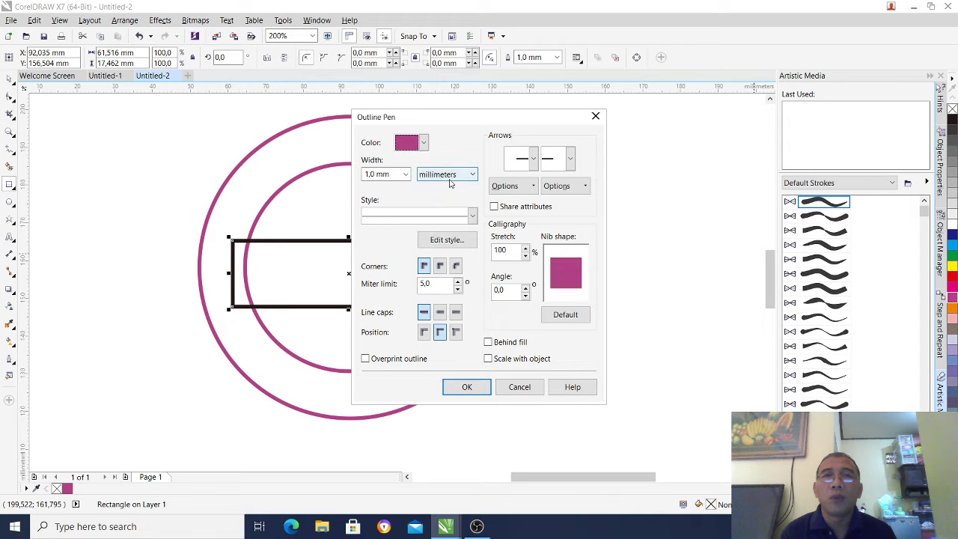
click(451, 386)
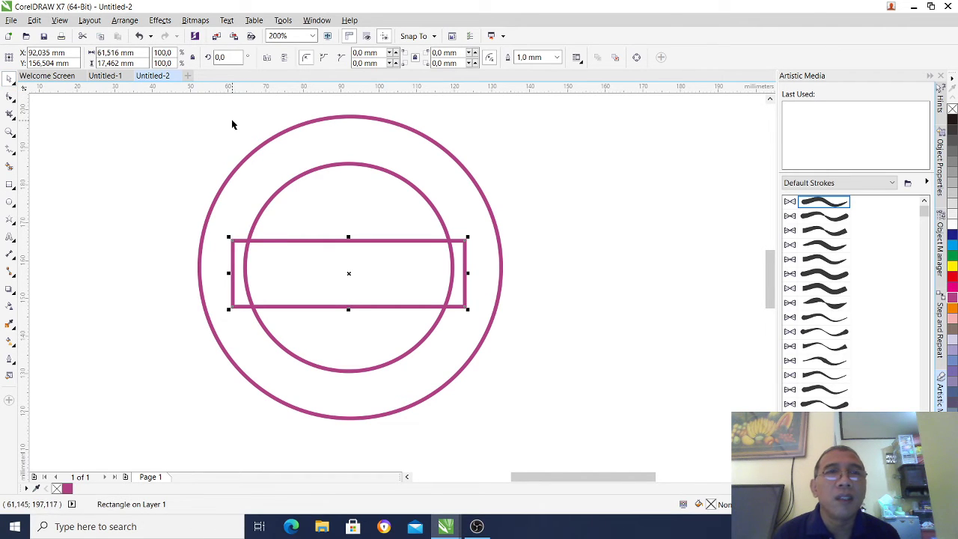
Step: Intersect the rectangle with the inner circle and delete the original rectangle, leaving a band bounded by the circle
drag(231, 123, 234, 288)
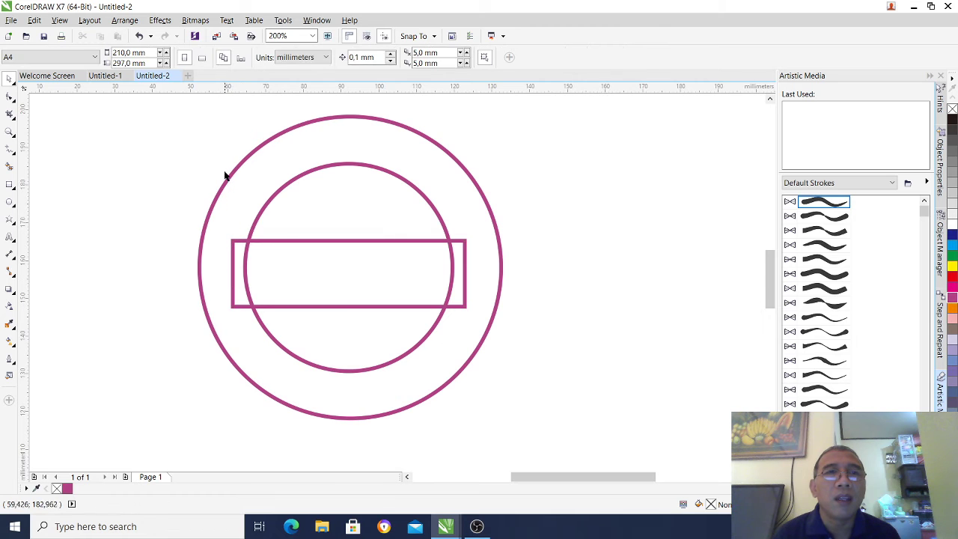
drag(213, 114, 474, 391)
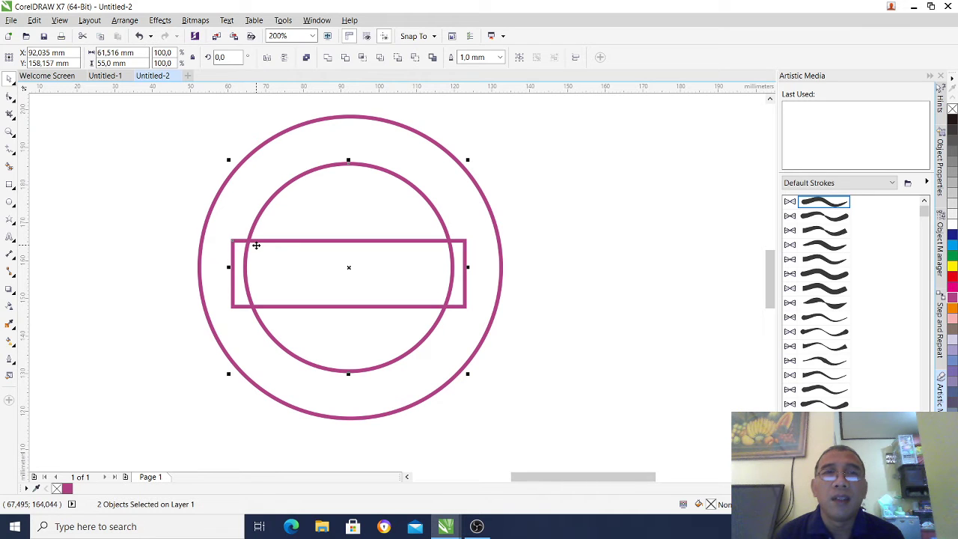
click(361, 58)
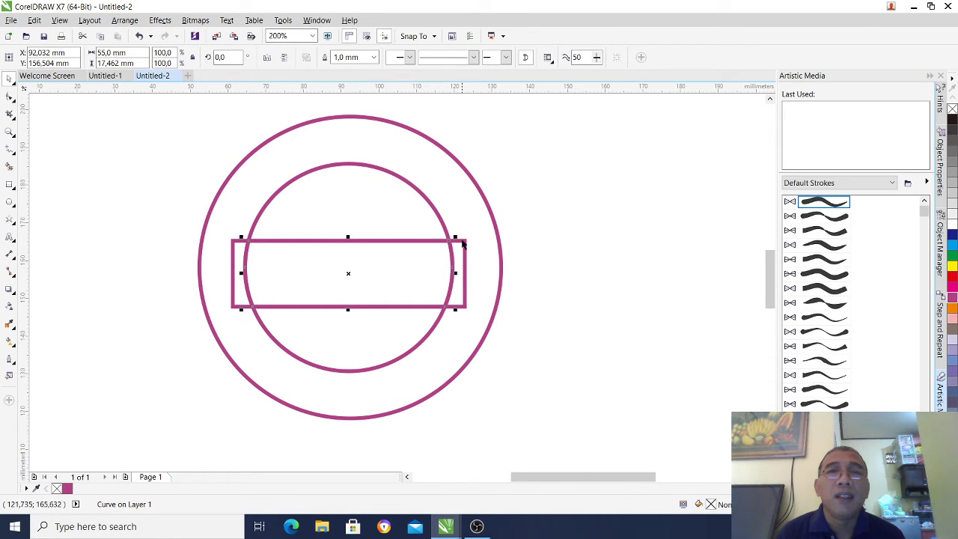
drag(464, 247, 742, 177)
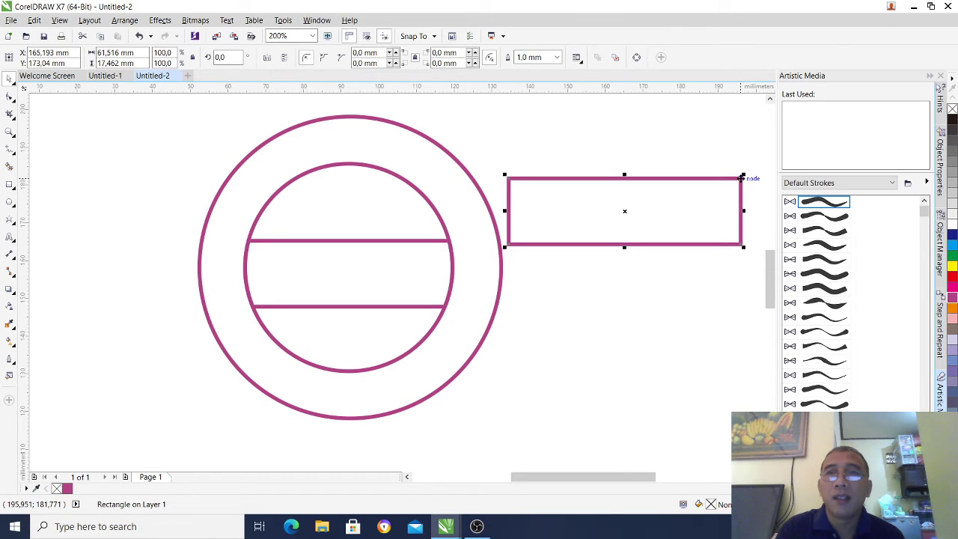
key(Delete)
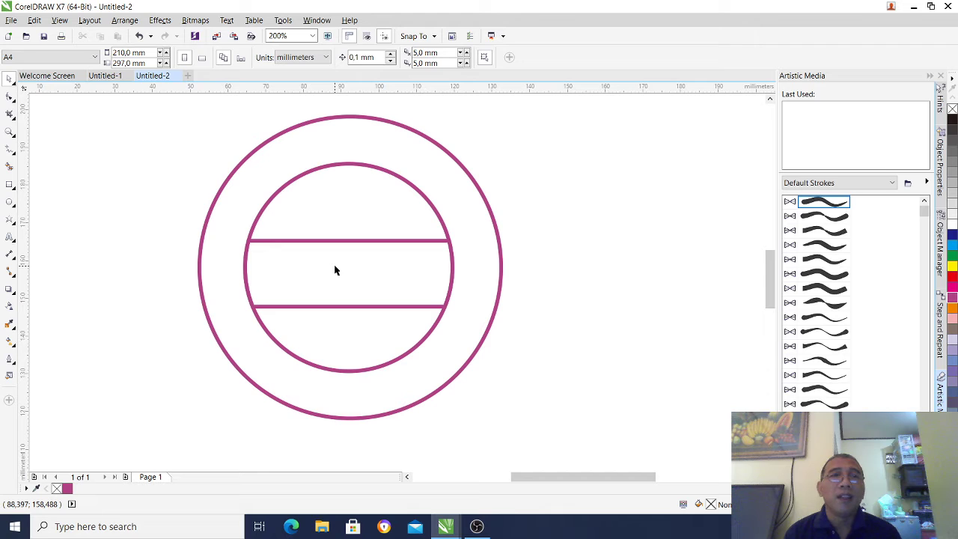
Step: Add the 24 pt Arial text "SMAN 1 BANGLI" in the central band and colour it Purple
click(10, 238)
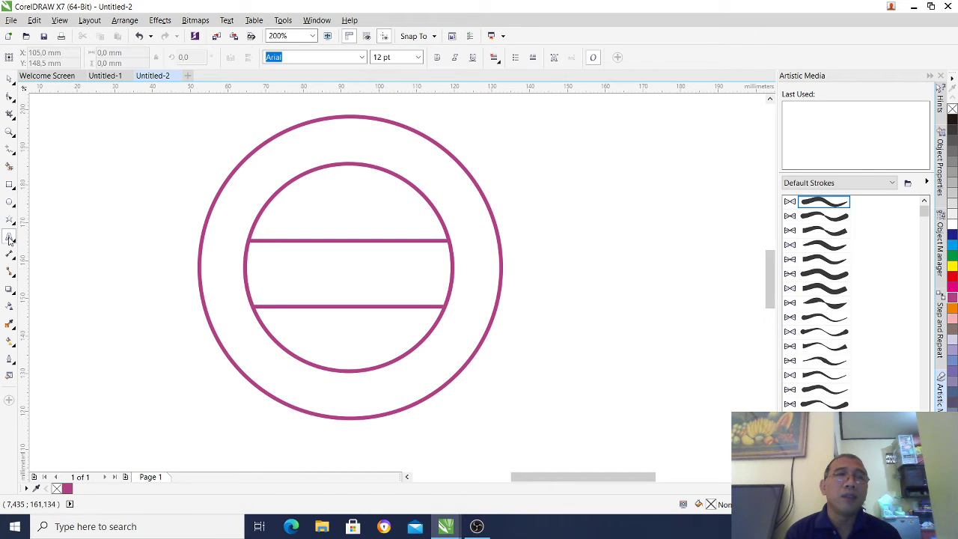
click(283, 271)
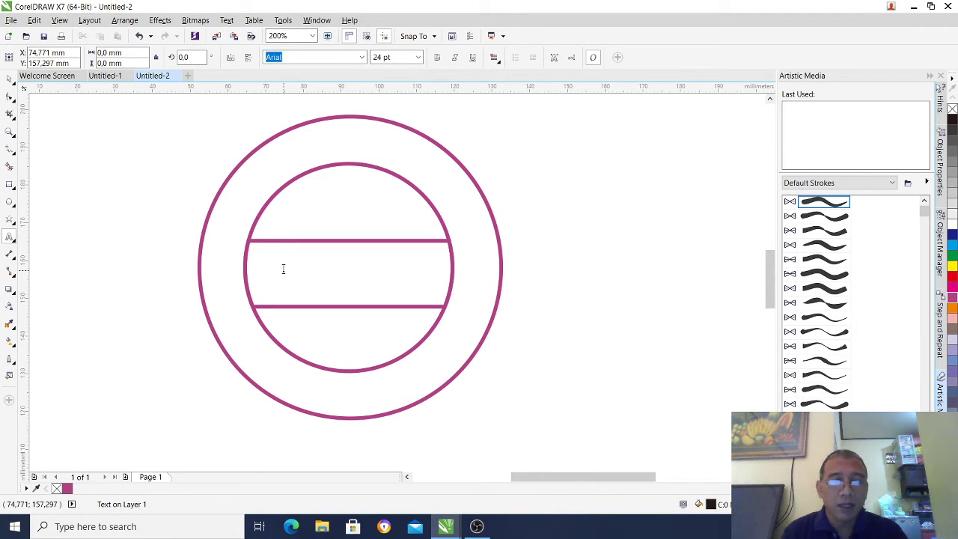
text(SMAN)
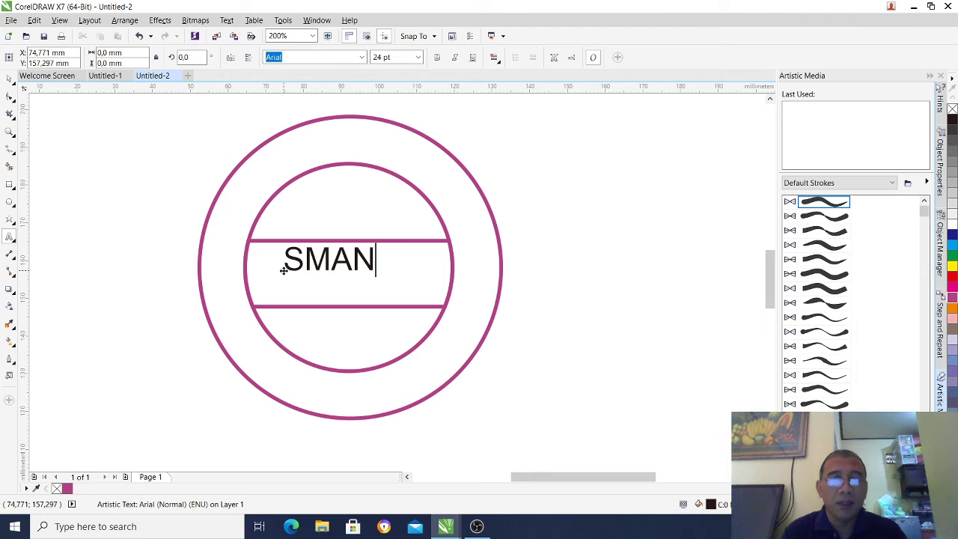
text( 1 BAN)
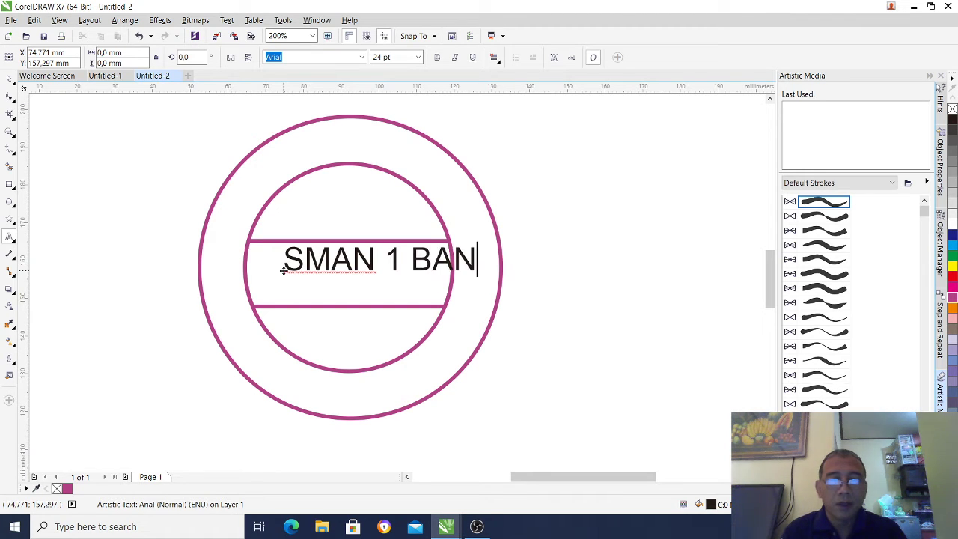
text(GLI)
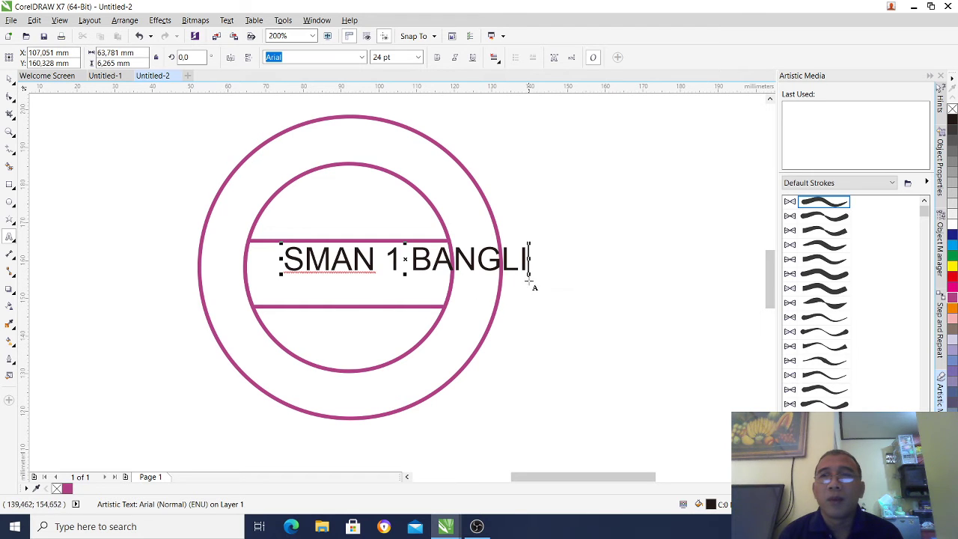
drag(528, 258, 288, 263)
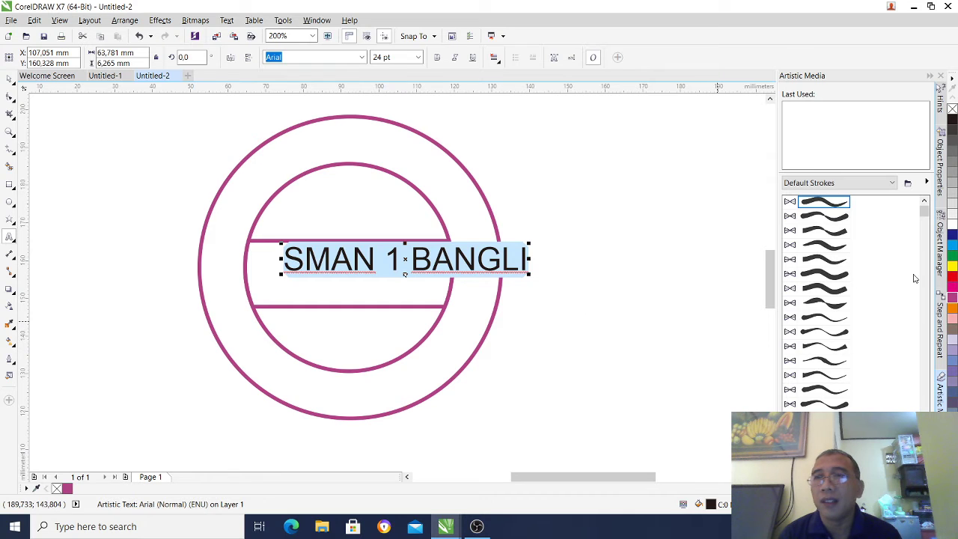
click(953, 299)
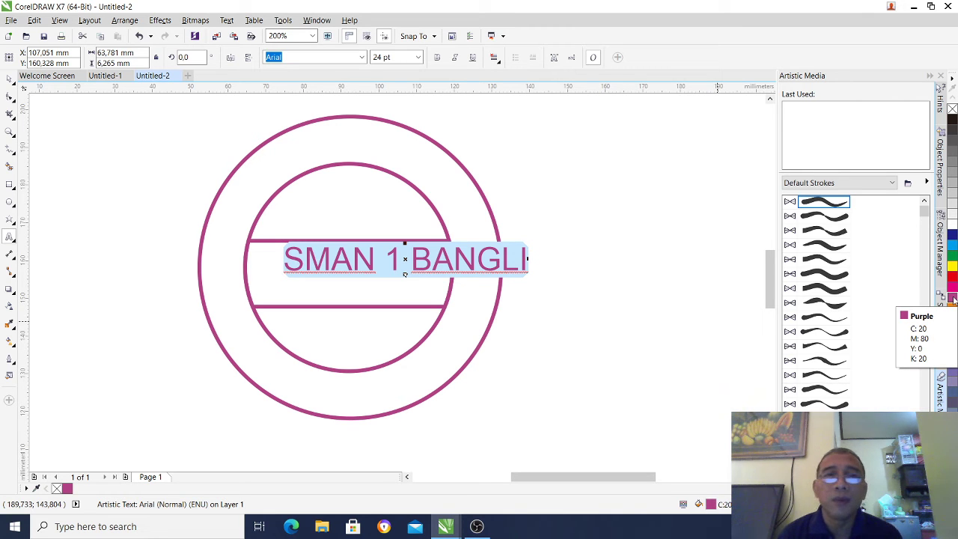
Step: Centre the "SMAN 1 BANGLI" text in the band and narrow it to about 50 mm so it fits inside the inner circle
click(11, 80)
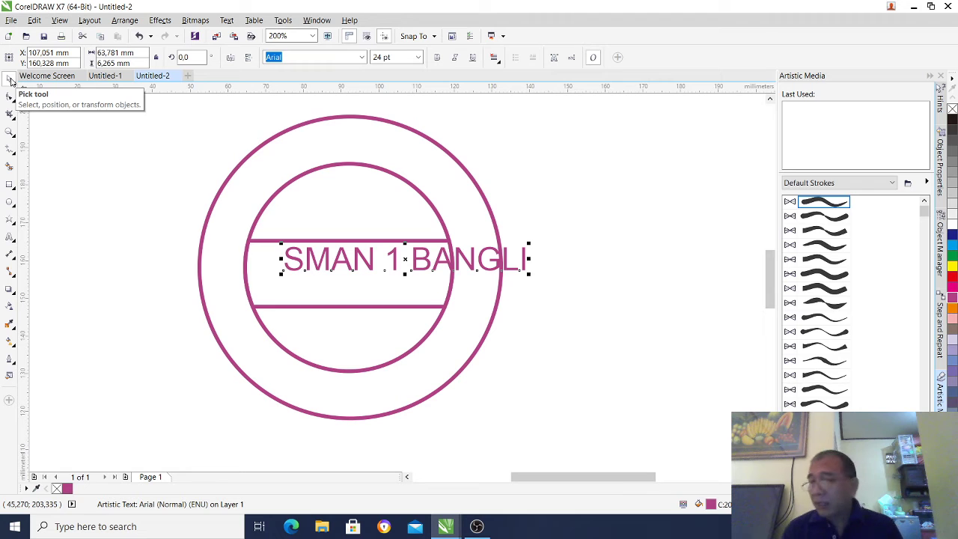
key(Left)
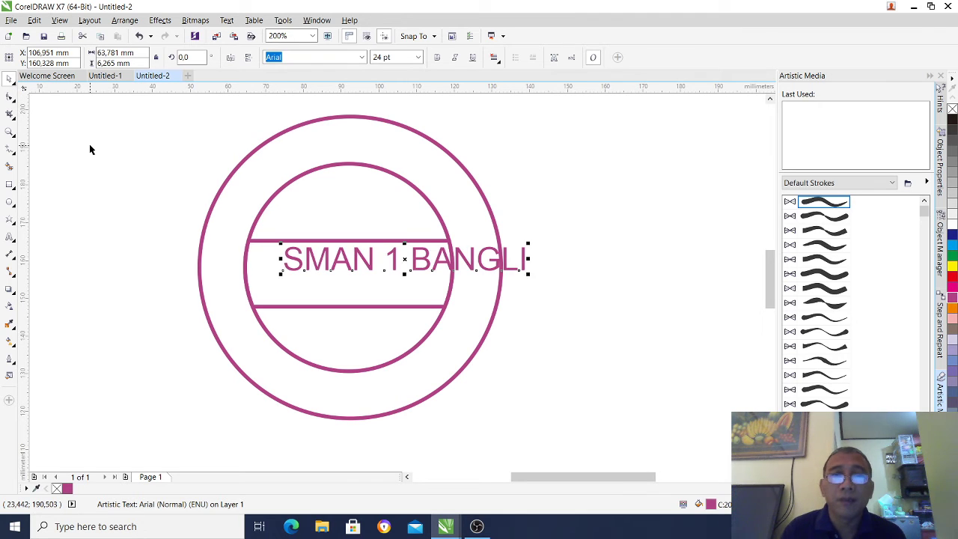
key(Left)
key(Left)
key(Left)
key(Left)
key(Left)
key(Left)
key(Left)
key(Left)
key(Left)
key(Left)
key(Left)
key(Left)
key(Left)
key(Left)
key(Left)
key(Left)
key(Left)
key(Left)
key(Left)
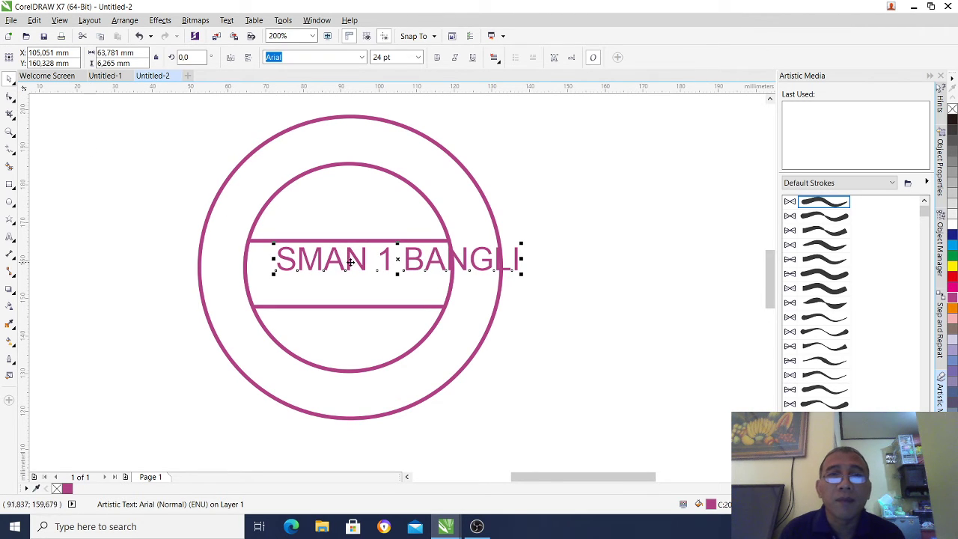
drag(355, 256, 303, 267)
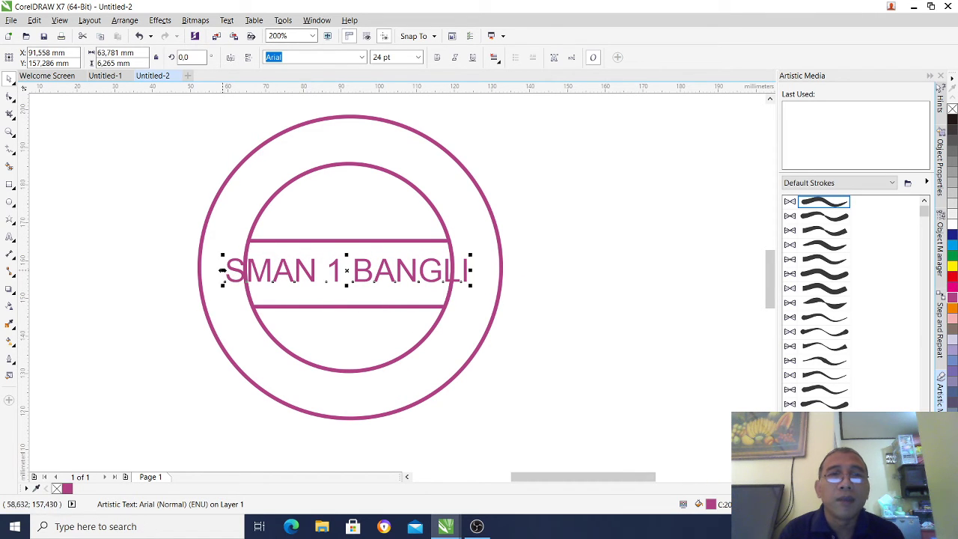
drag(222, 270, 249, 271)
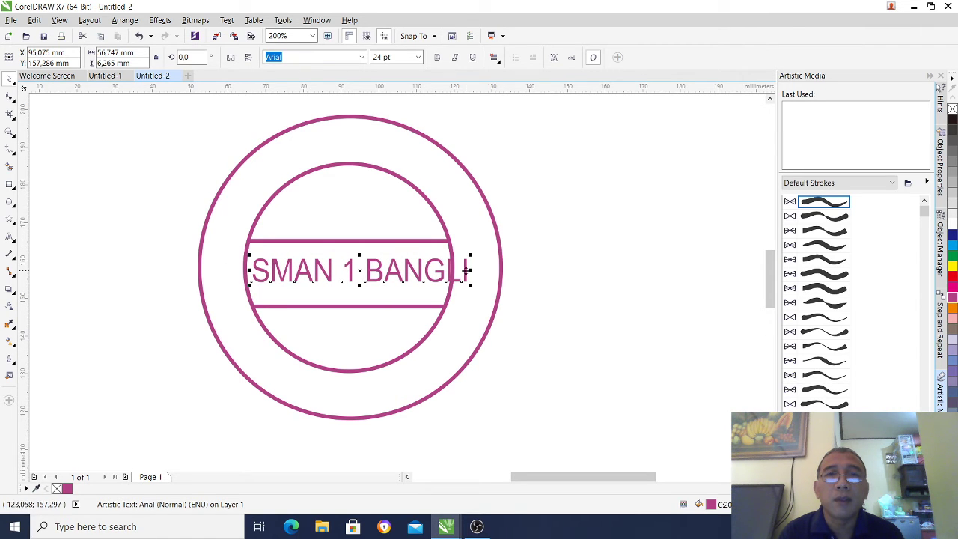
drag(470, 269, 446, 273)
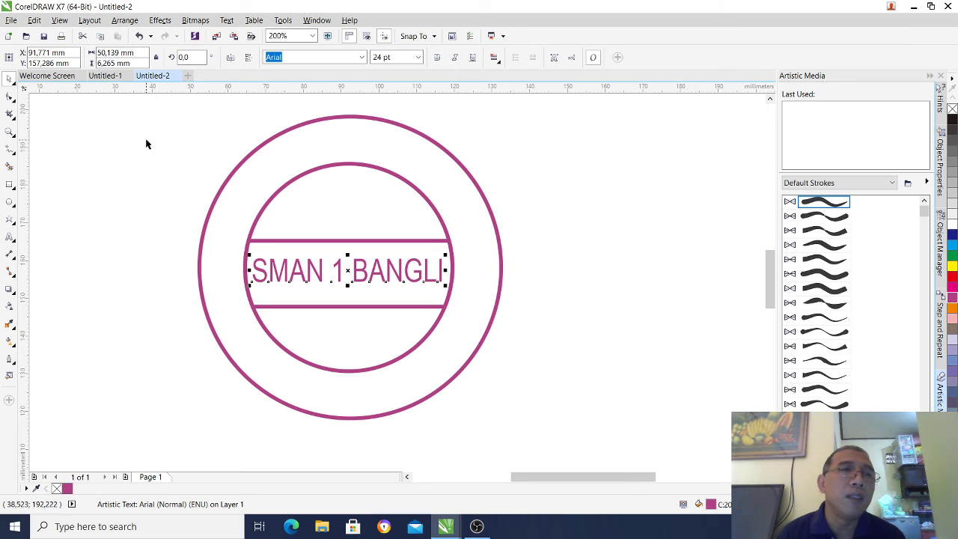
Step: Start a text line that follows the inner circle's outline, anchored on the circle's upper-left arc
click(9, 238)
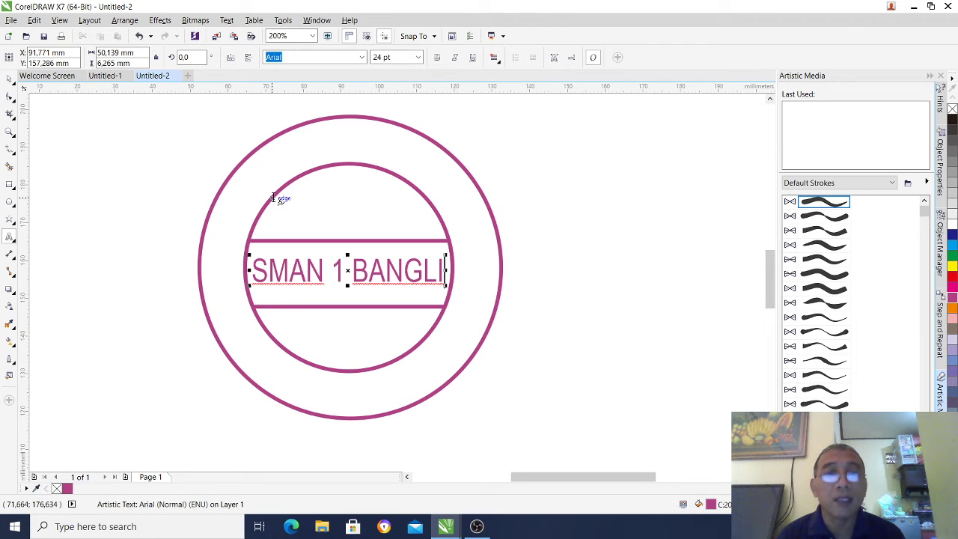
click(273, 198)
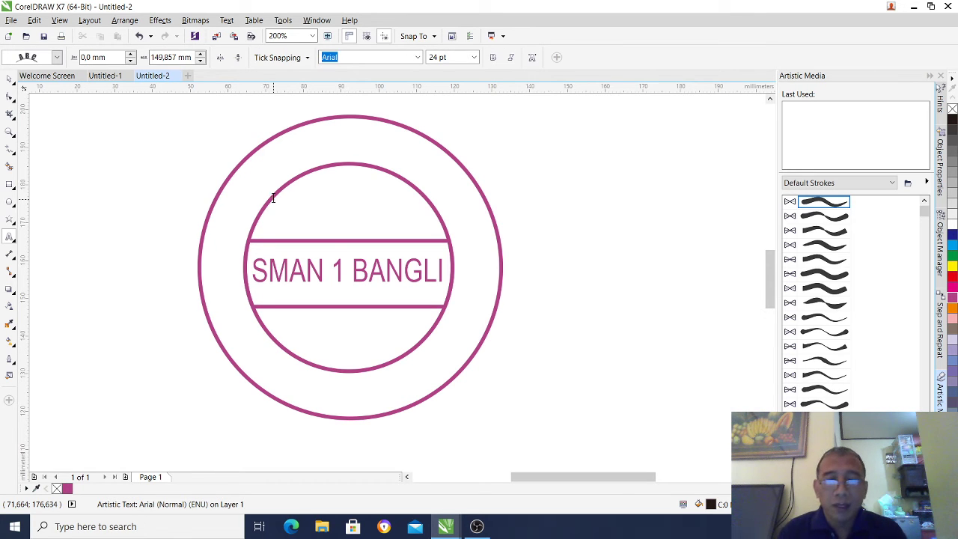
text(PEMERINT)
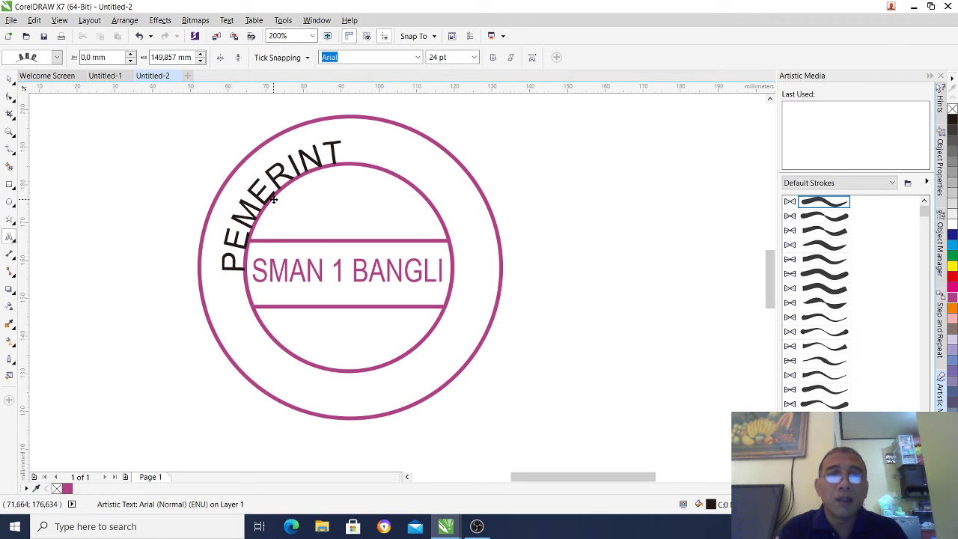
key(BackSpace)
key(BackSpace)
key(BackSpace)
key(BackSpace)
key(BackSpace)
key(BackSpace)
key(BackSpace)
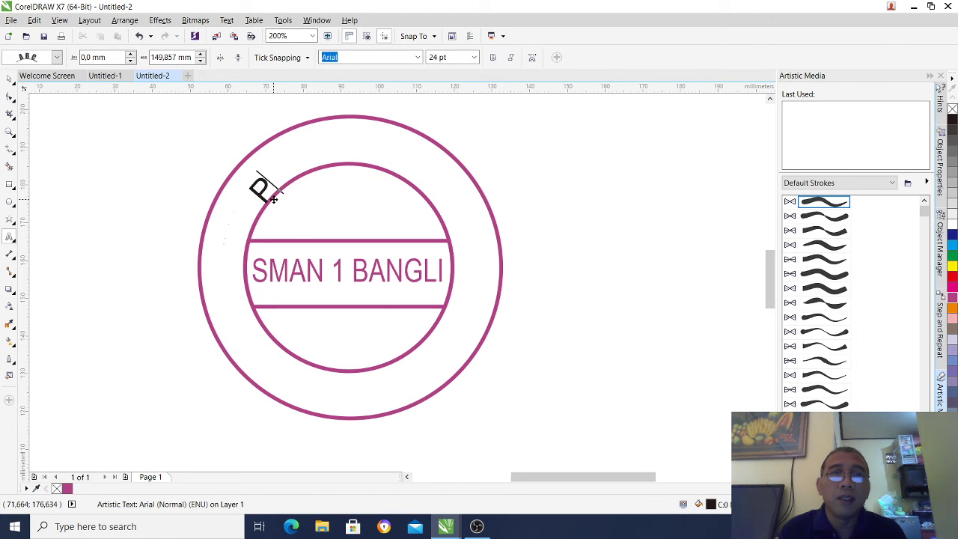
key(BackSpace)
Step: Enter "PEMPROV. BALI" as the text along the inner circle and colour it Purple
text(PEM)
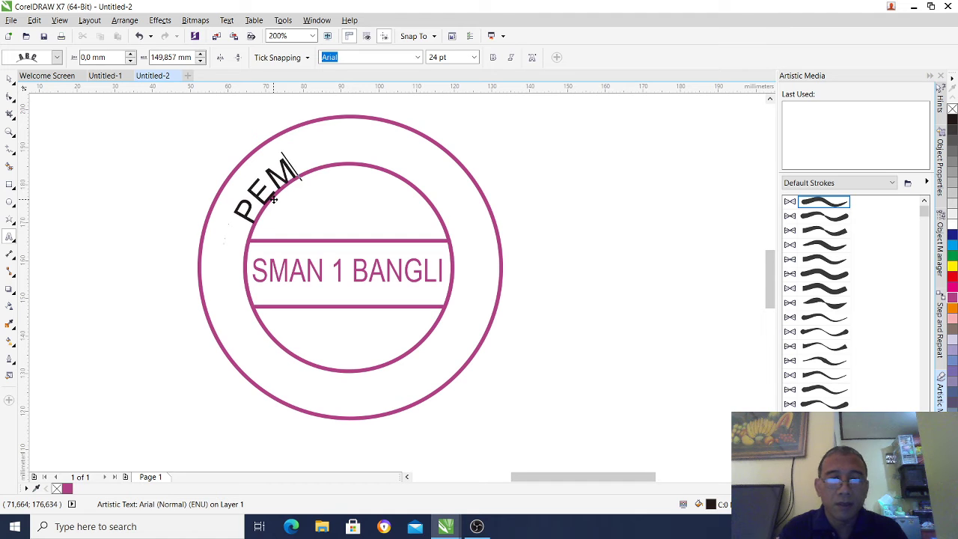
text(PROV)
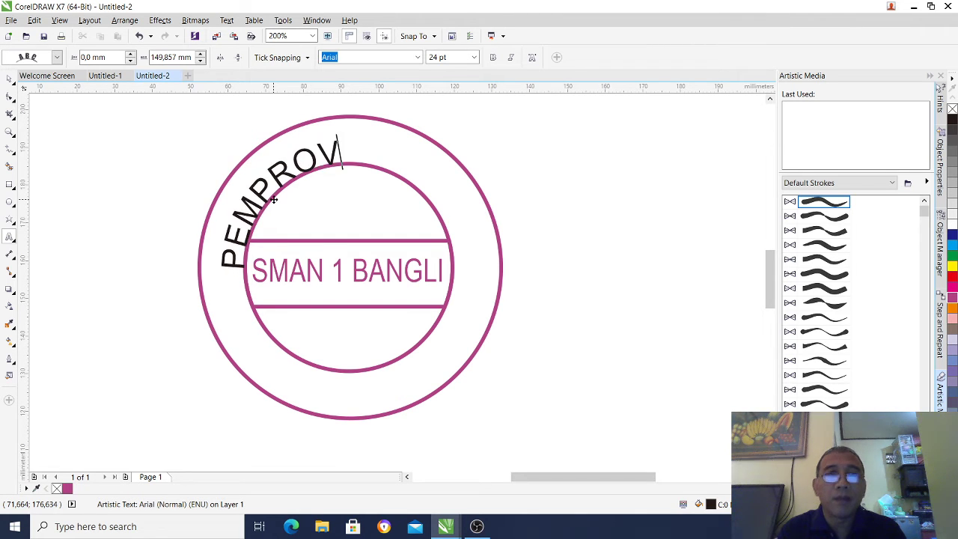
text(. BALI)
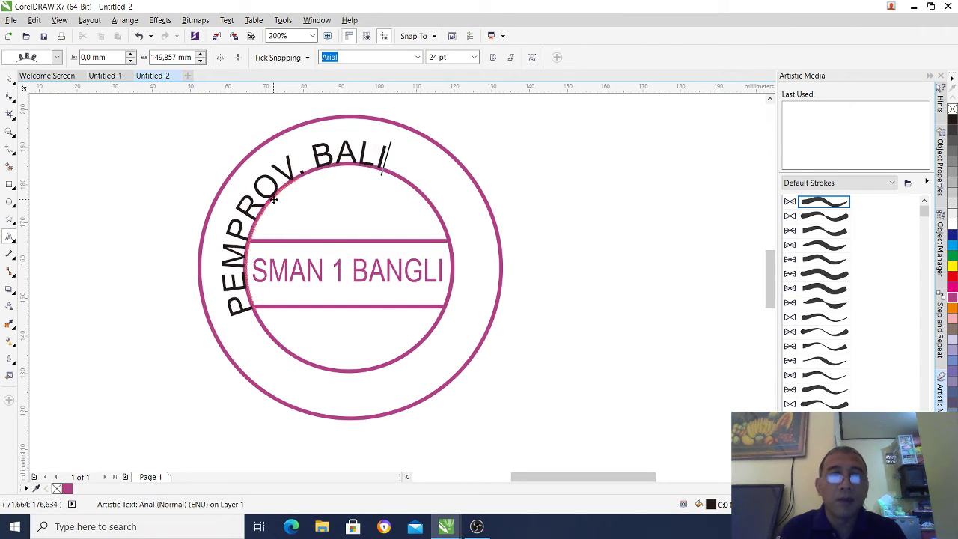
key(Escape)
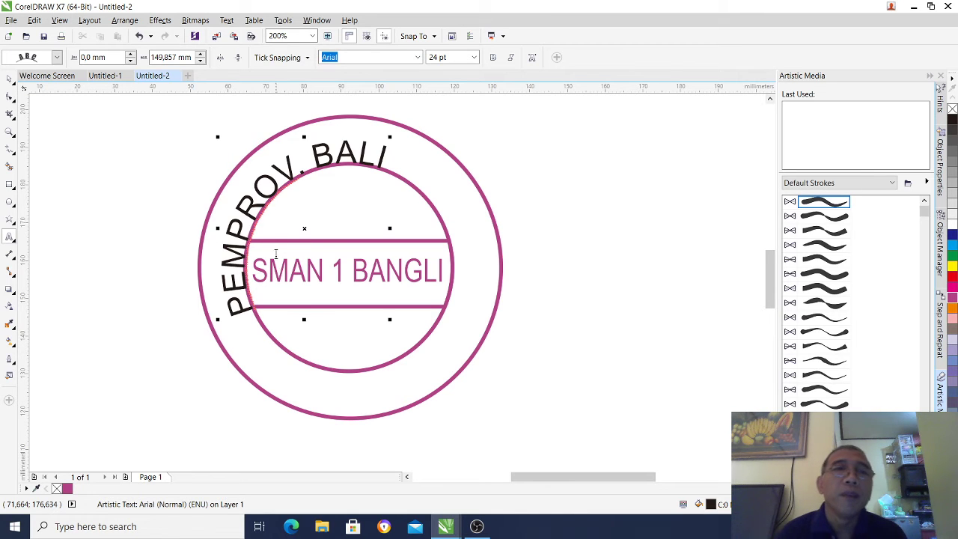
drag(388, 160, 243, 321)
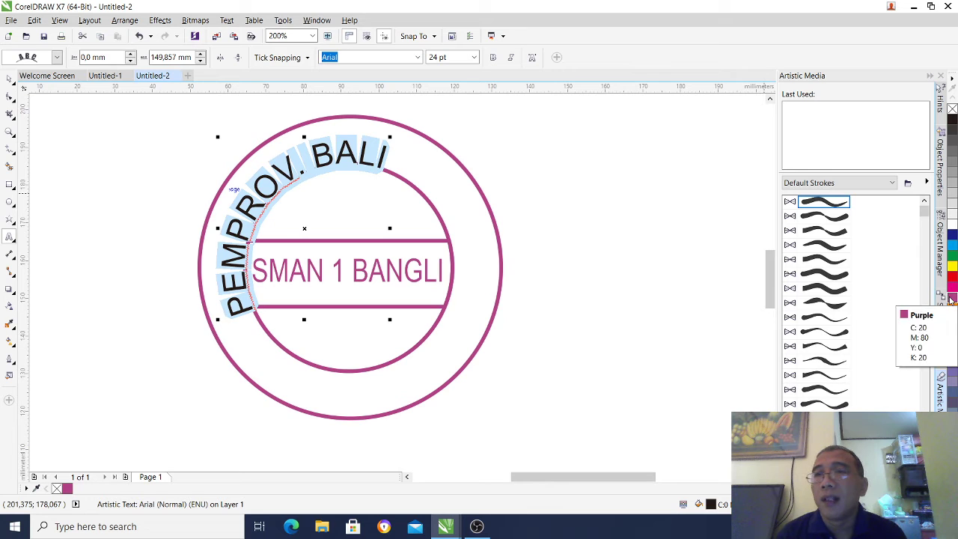
click(950, 299)
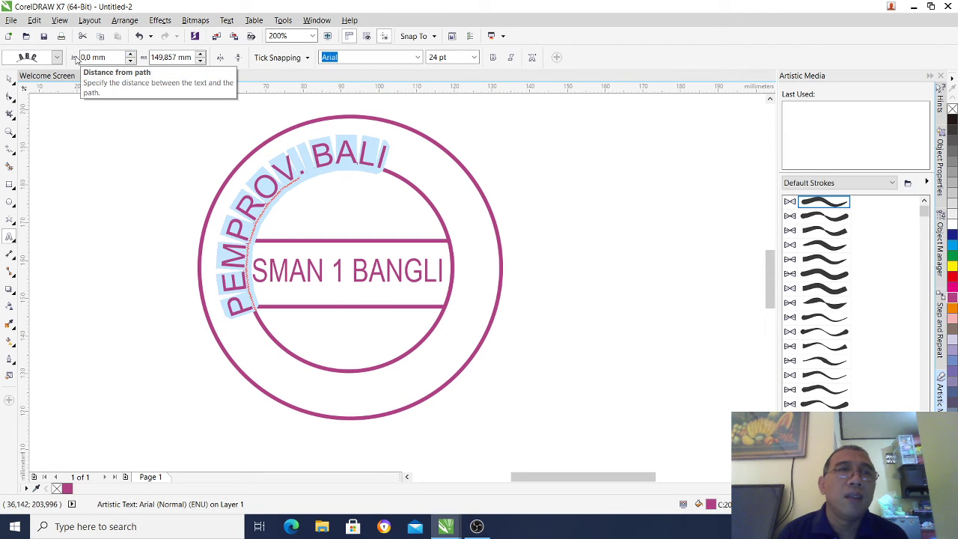
Step: Set the distance of the curved "PEMPROV. BALI" text from the inner circle to 2,5 mm
click(130, 56)
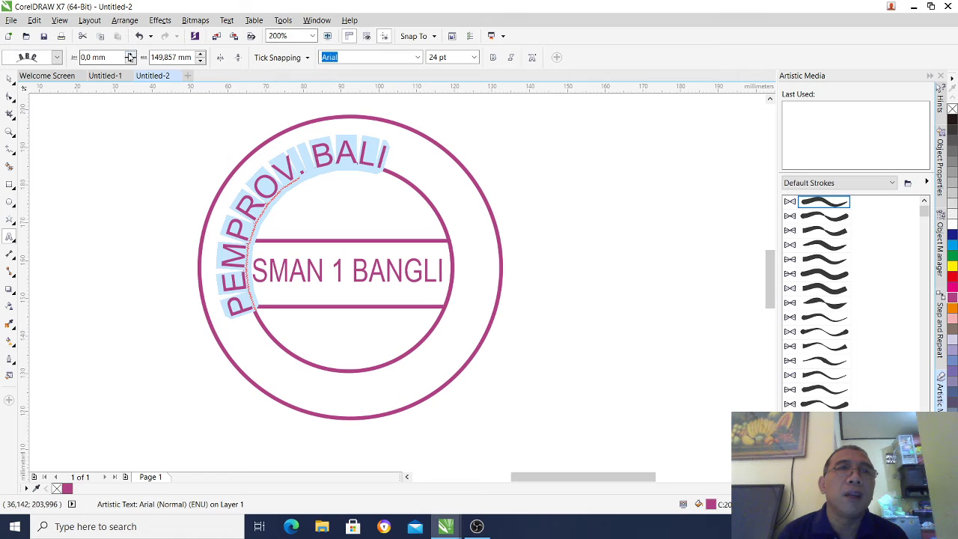
click(131, 56)
click(130, 56)
click(130, 56)
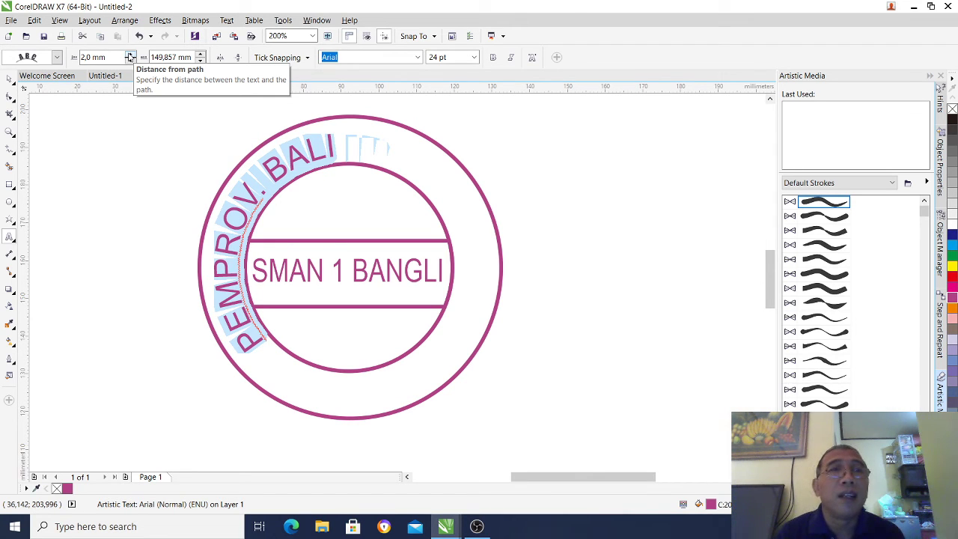
click(130, 56)
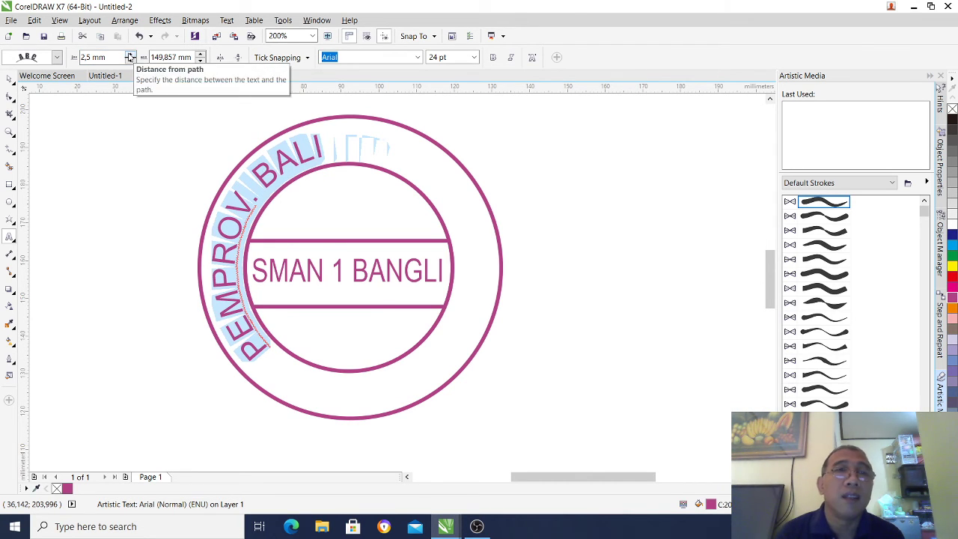
Step: Set the curved "PEMPROV. BALI" text's distance from the inner circle to 3,0 mm and its offset along the path to 189,857 mm
click(130, 56)
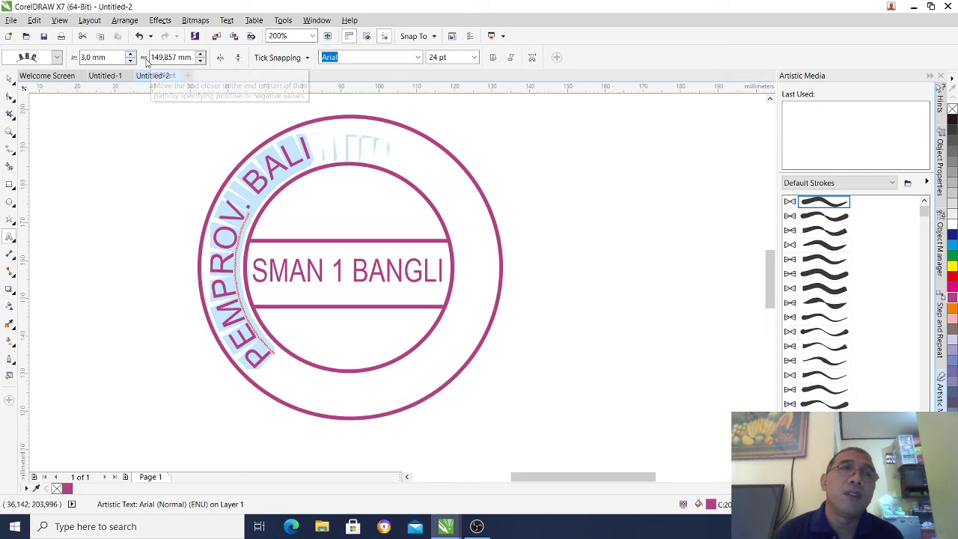
click(200, 54)
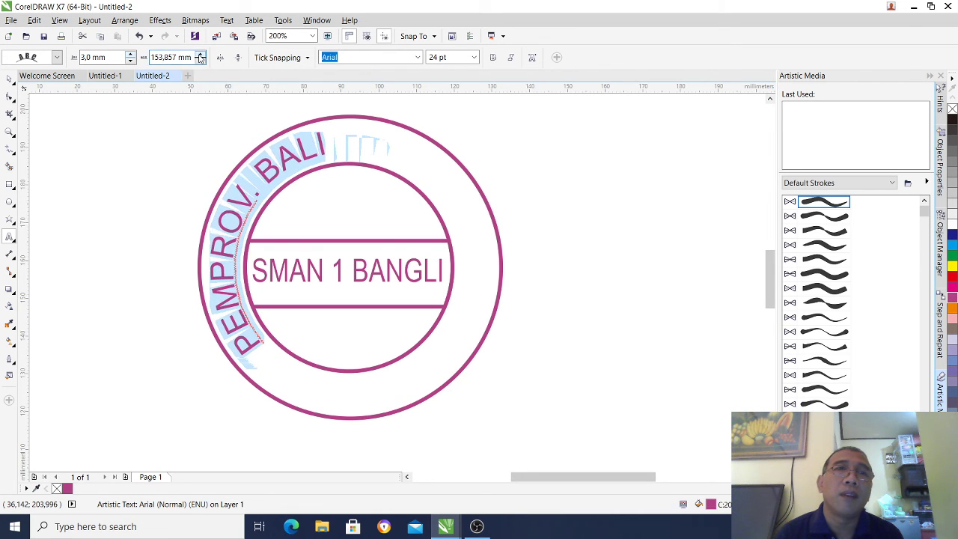
click(200, 55)
click(199, 55)
click(200, 55)
click(200, 55)
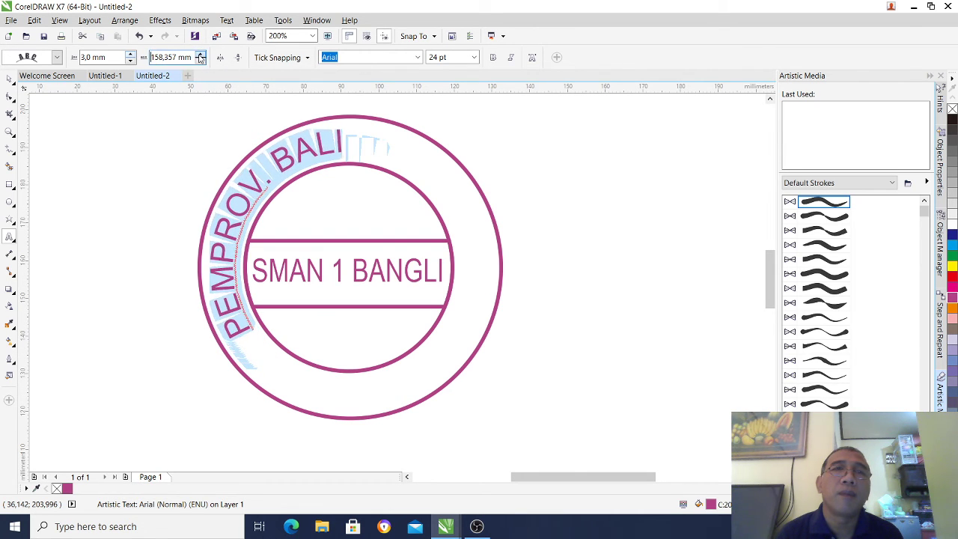
click(199, 55)
click(200, 54)
click(200, 55)
click(200, 55)
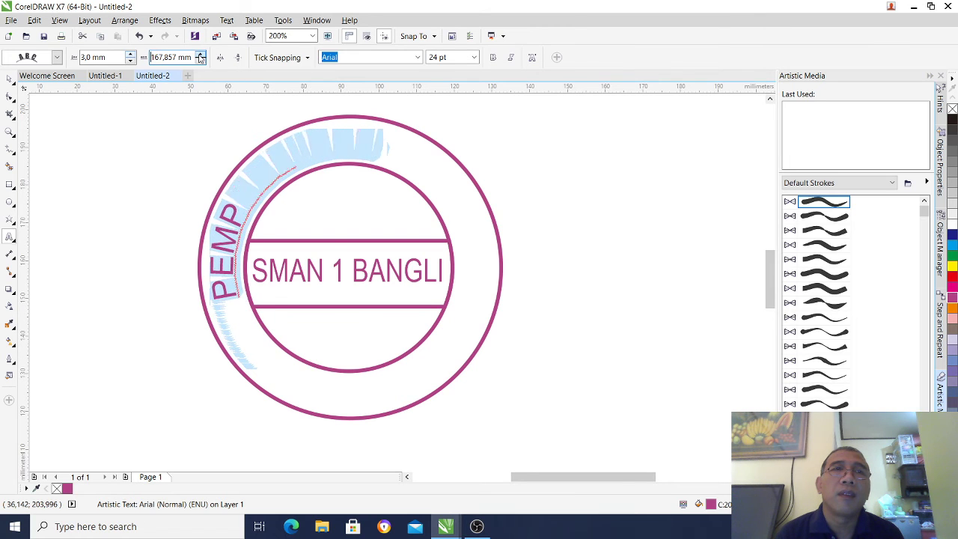
click(200, 55)
click(200, 54)
click(200, 54)
click(200, 54)
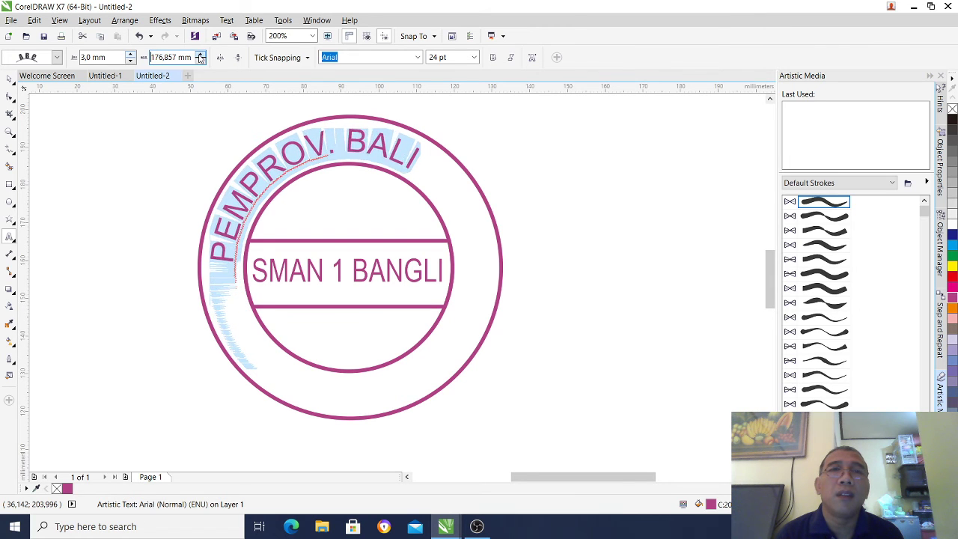
click(200, 55)
click(199, 55)
click(200, 55)
click(199, 54)
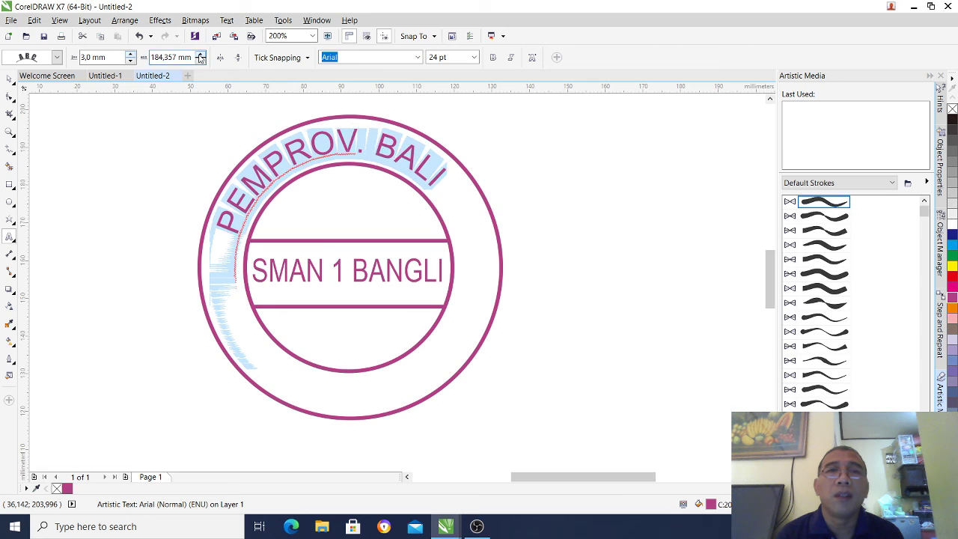
click(200, 55)
click(200, 56)
click(200, 55)
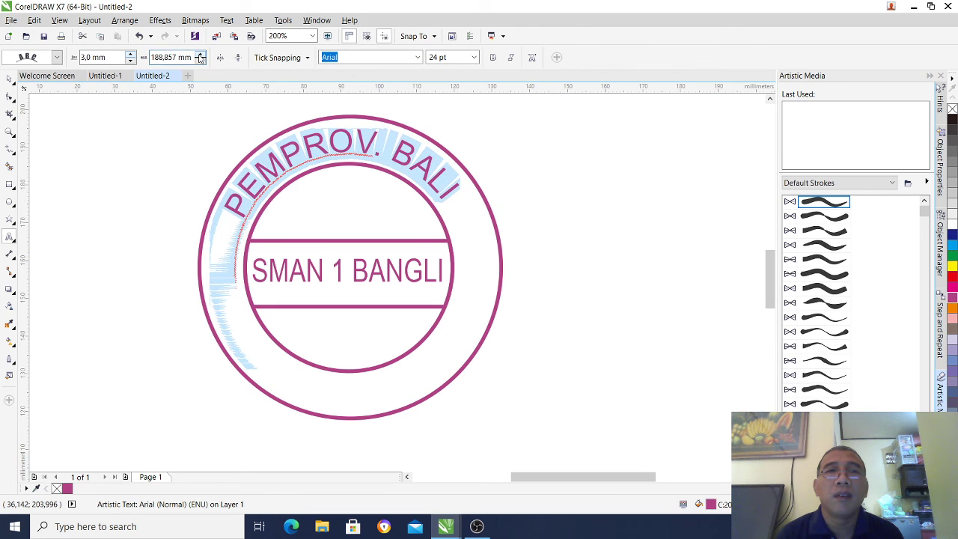
click(201, 56)
click(201, 56)
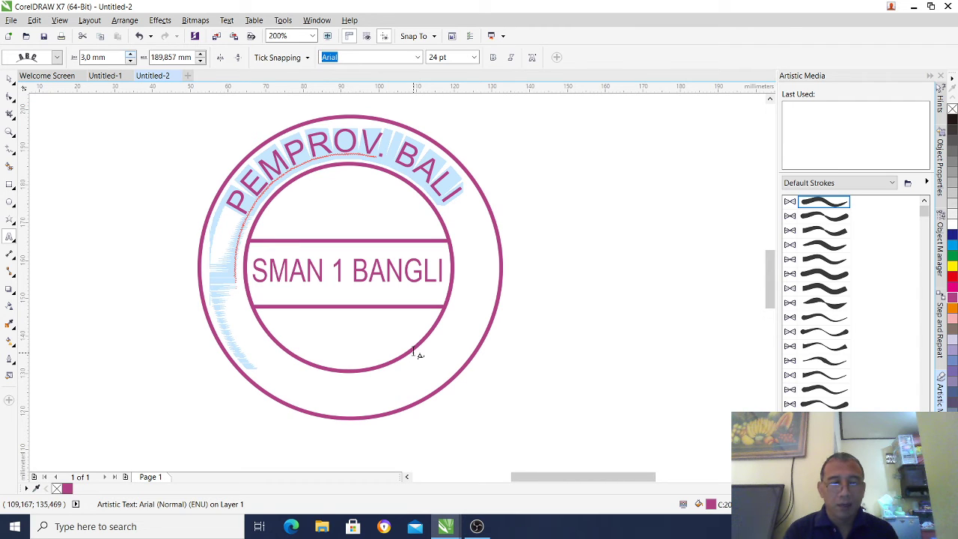
Step: Add the text "DISDIKPORA" along the inner circle's lower-right arc and mirror it horizontally and vertically so it reads upright
click(415, 353)
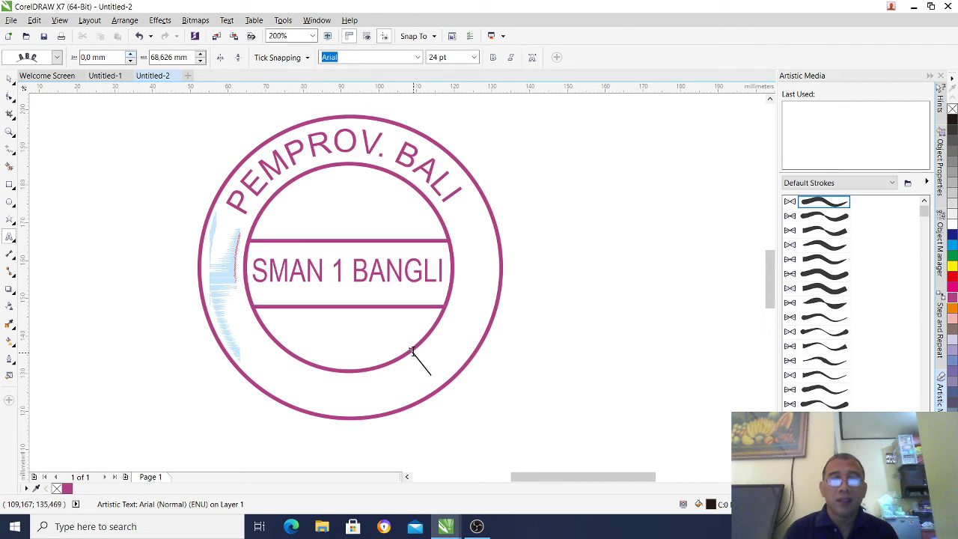
text(DIS)
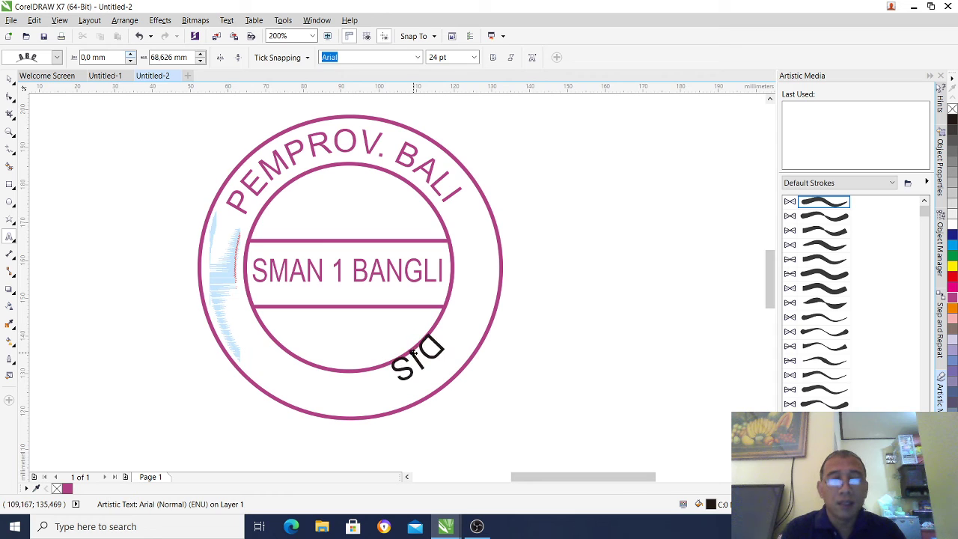
text(DIKPORA)
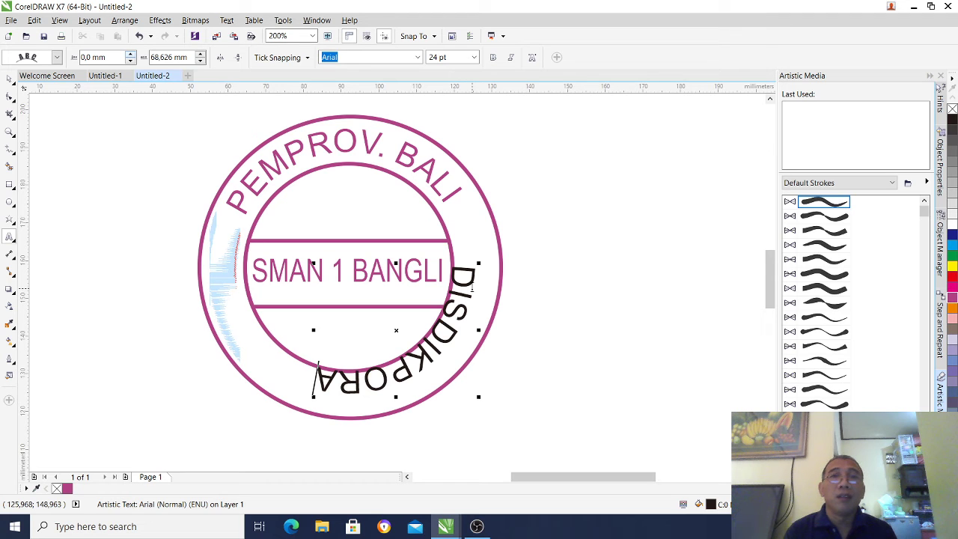
click(221, 60)
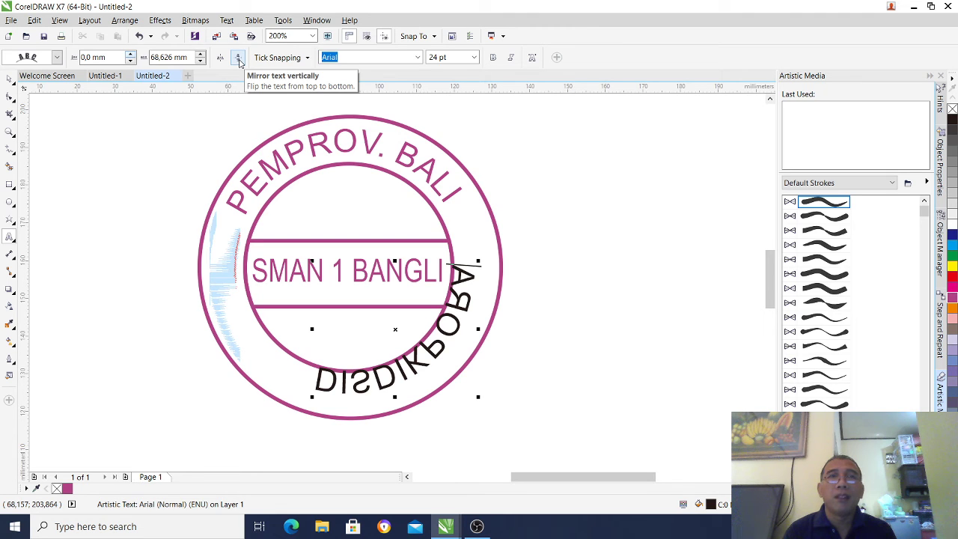
click(238, 59)
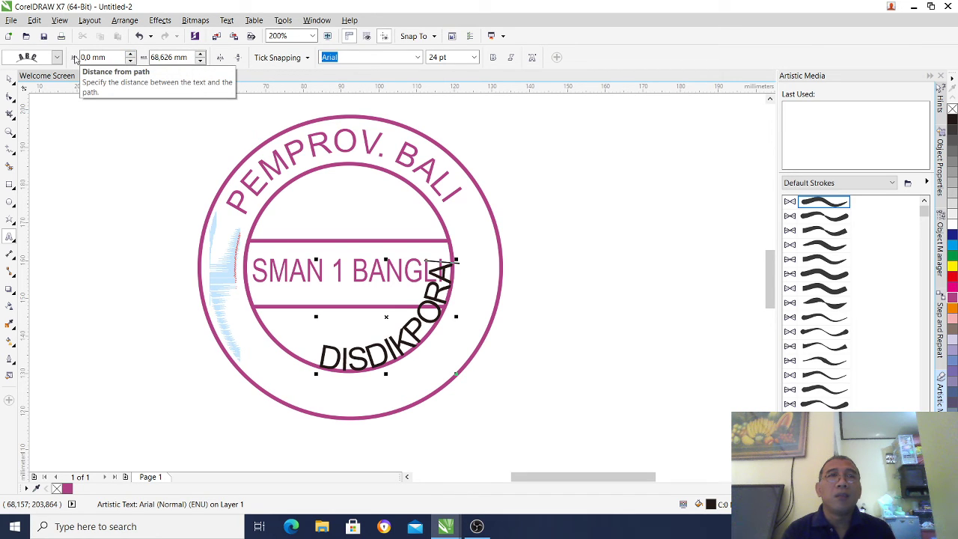
Step: Set the distance of the curved "DISDIKPORA" text from the inner circle to 9,5 mm
click(76, 59)
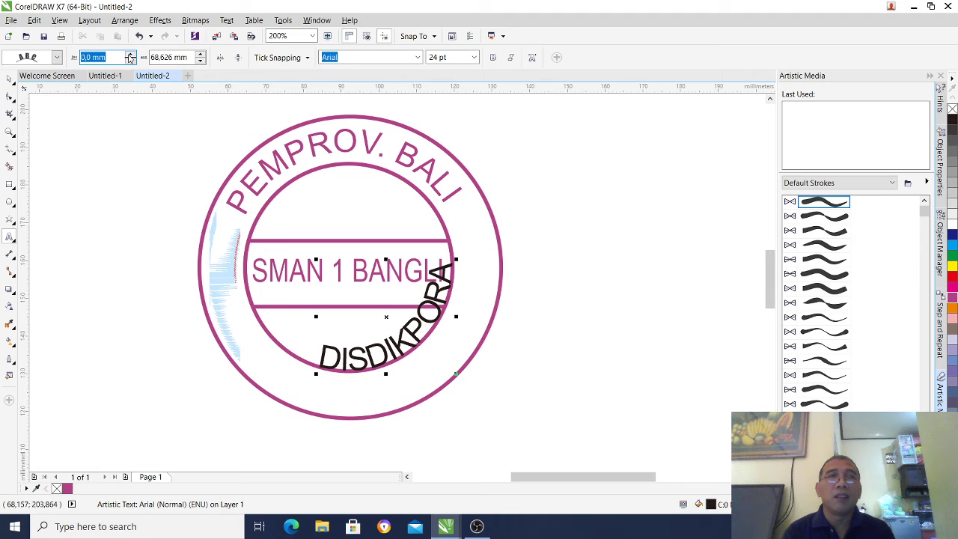
drag(130, 57, 131, 58)
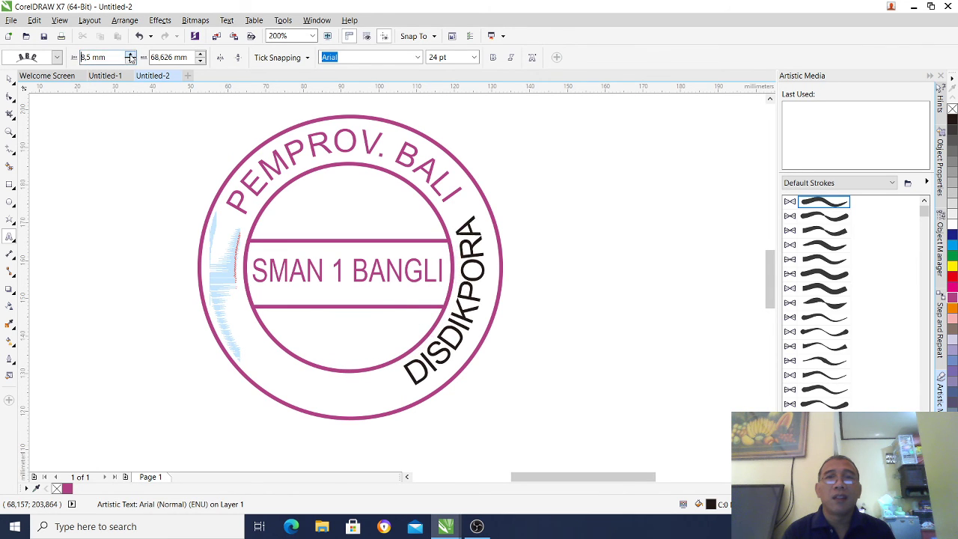
click(130, 57)
click(130, 57)
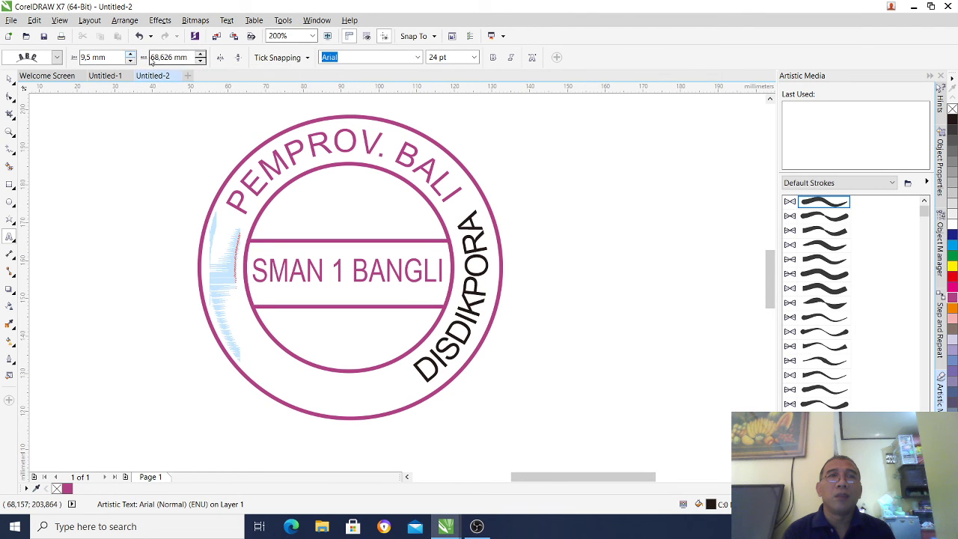
Step: Set the offset of the "DISDIKPORA" text to 114,126 mm, centring it along the bottom of the ring
click(201, 54)
click(200, 55)
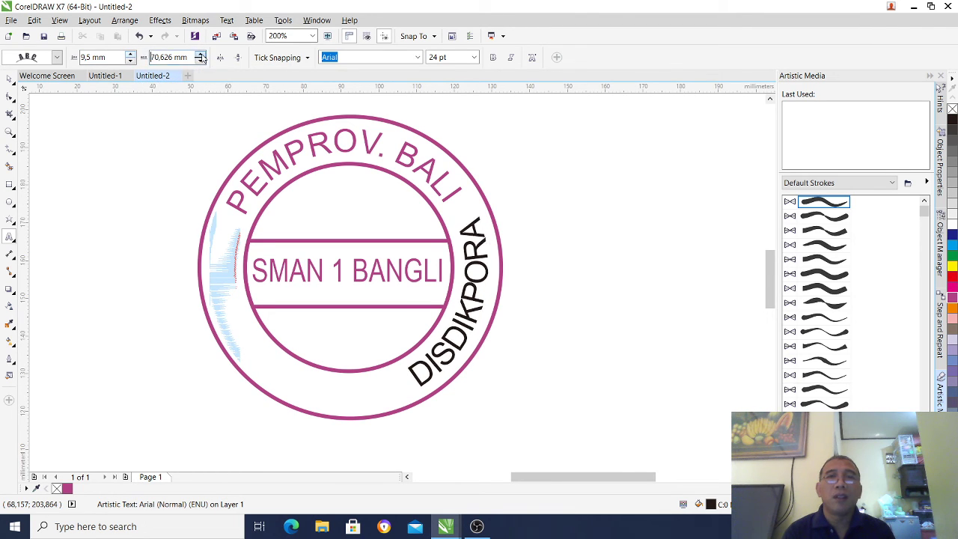
click(201, 55)
click(200, 54)
click(201, 54)
click(200, 54)
click(200, 54)
click(201, 54)
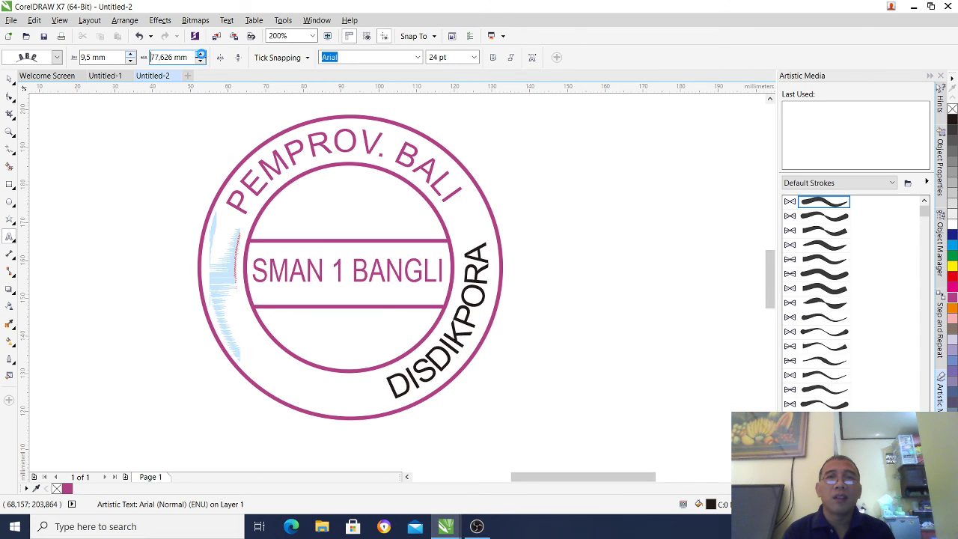
click(201, 54)
click(201, 54)
click(200, 54)
click(200, 55)
click(200, 55)
click(201, 54)
click(201, 54)
click(201, 55)
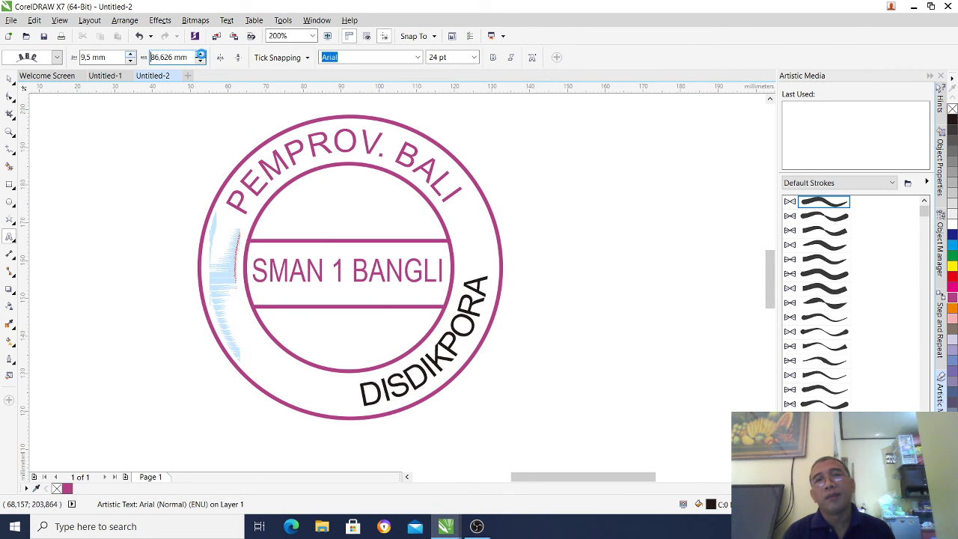
click(201, 54)
click(200, 55)
click(201, 55)
click(201, 55)
click(200, 55)
click(200, 55)
click(200, 54)
click(200, 54)
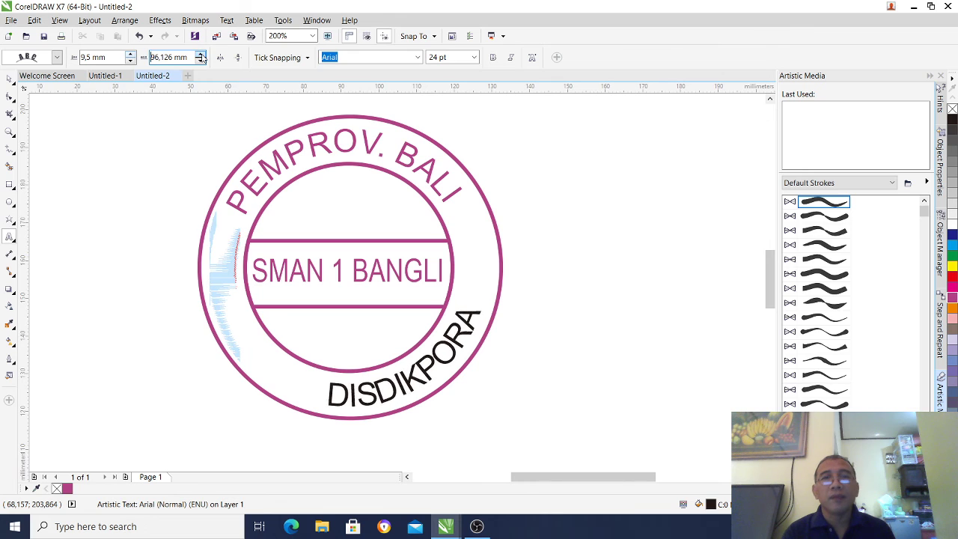
click(200, 55)
click(201, 54)
click(201, 55)
click(200, 55)
click(200, 54)
click(200, 55)
click(201, 55)
click(200, 54)
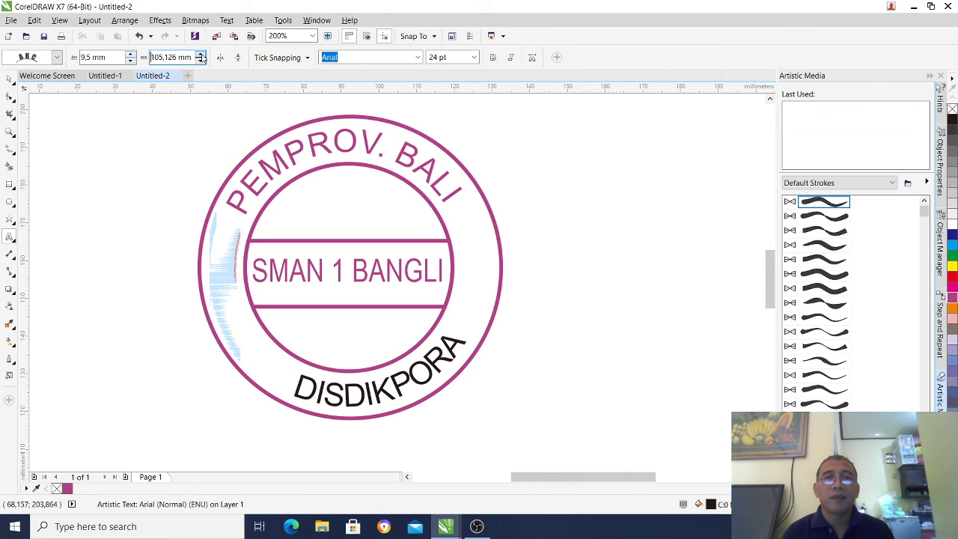
click(201, 55)
click(200, 55)
click(201, 55)
click(201, 55)
click(200, 54)
click(201, 55)
click(201, 54)
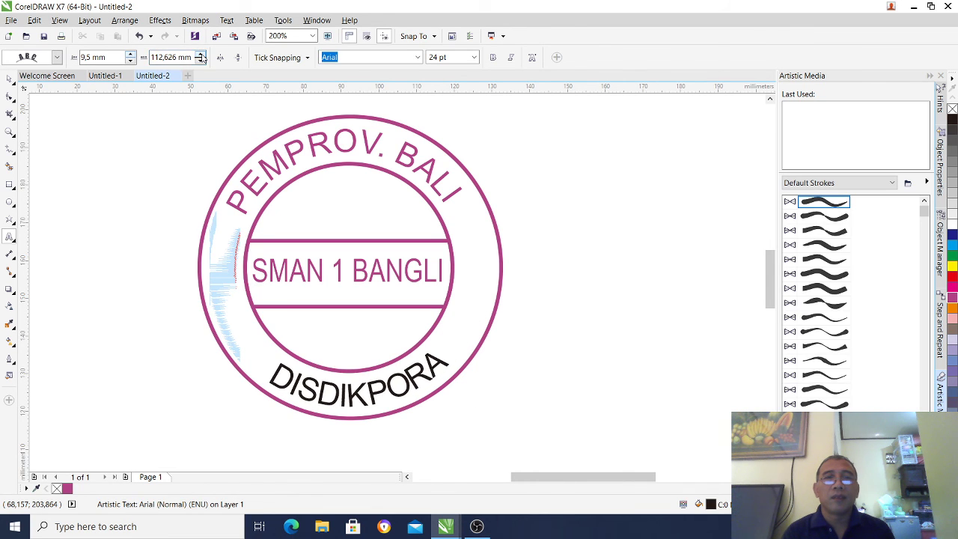
click(200, 55)
click(200, 54)
click(201, 54)
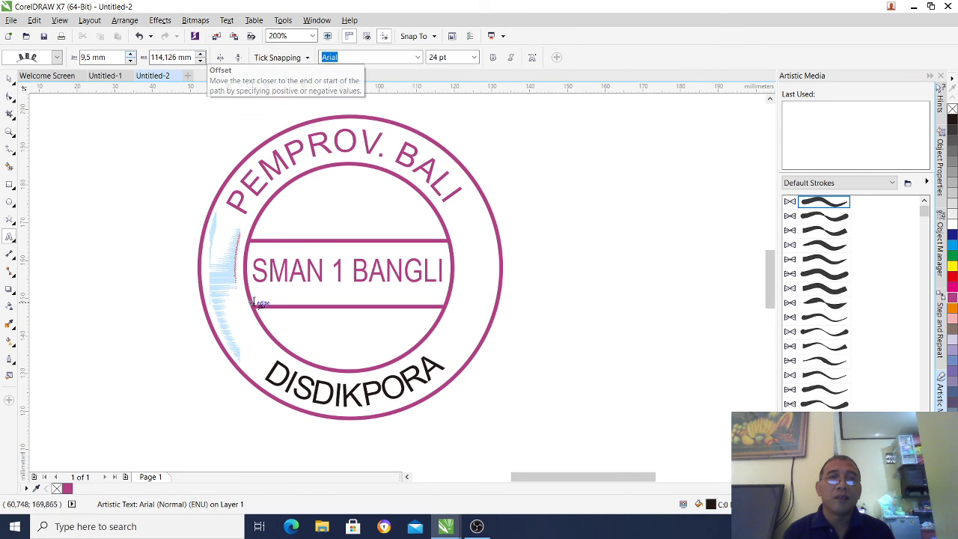
Step: Colour the letters "DISDIKPOR" of the lower curved text with the same purple as the rest of the stamp
click(446, 364)
click(384, 366)
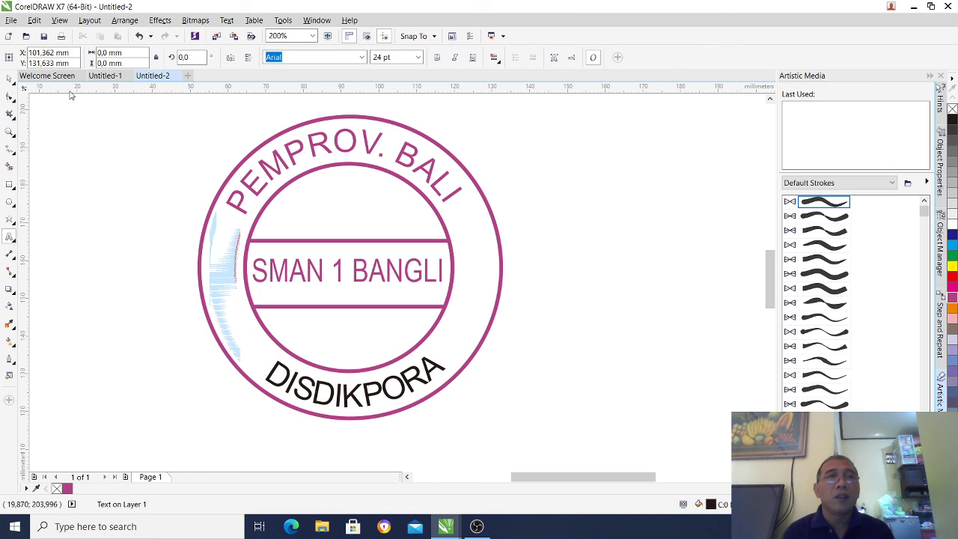
click(9, 80)
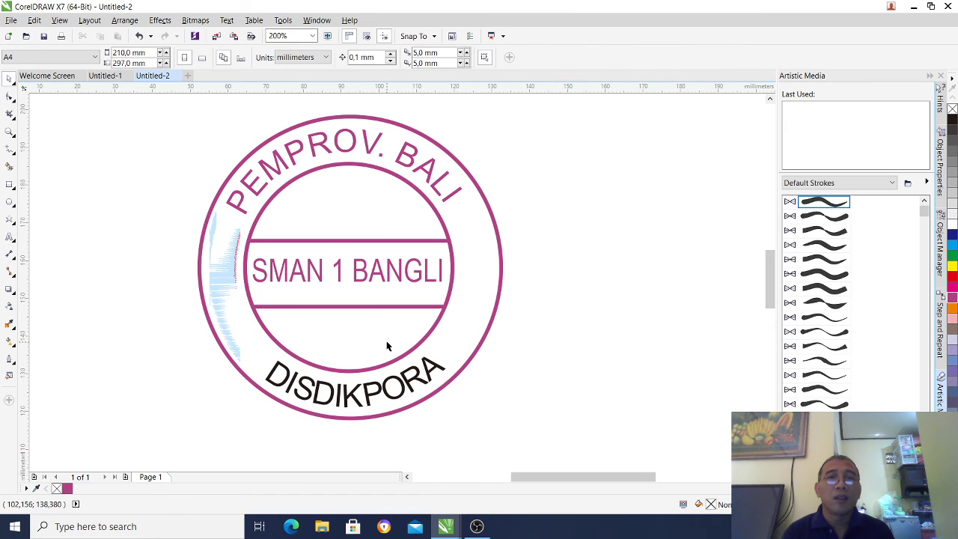
click(425, 357)
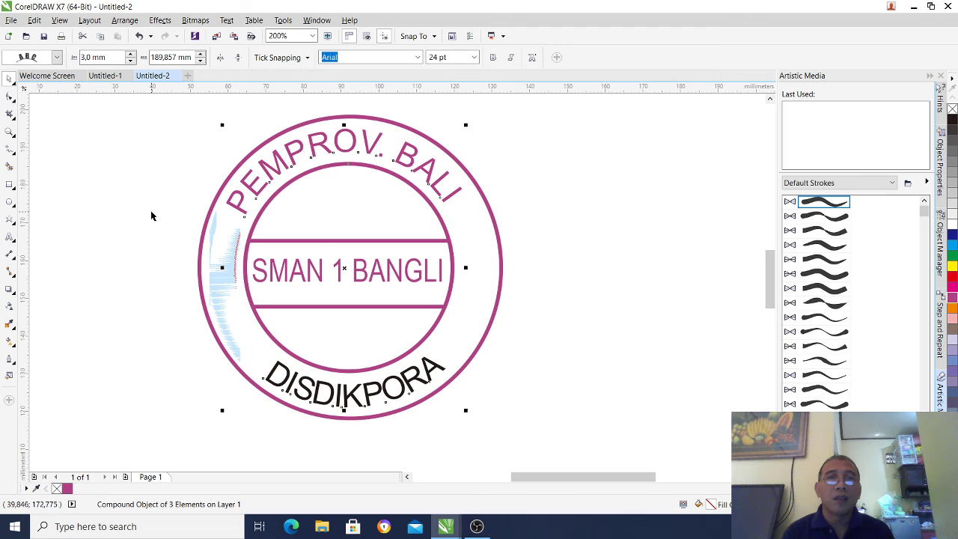
click(9, 238)
click(428, 368)
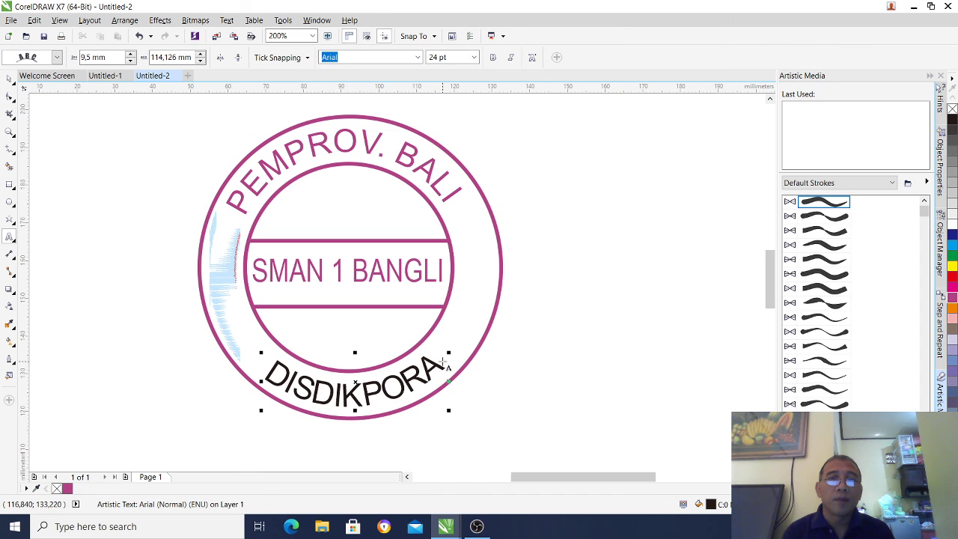
drag(267, 368, 452, 347)
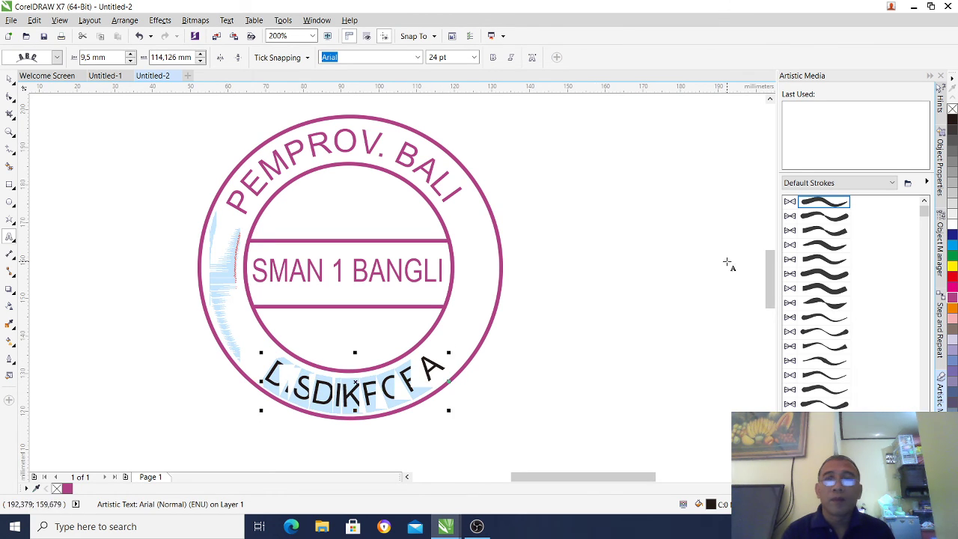
click(953, 299)
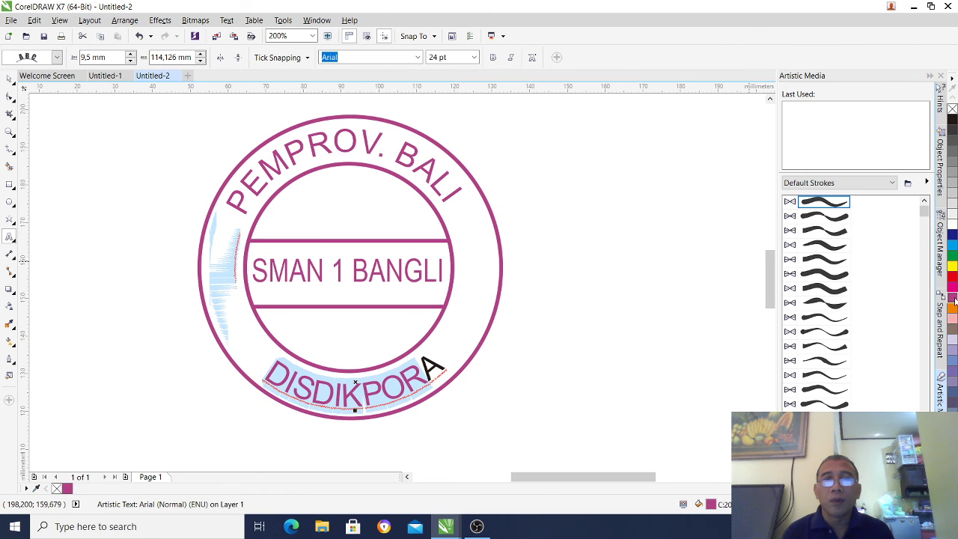
Step: Select the whole curved "DISDIKPORA" text and fill it with the stamp's purple so the final "A" matches the other letters
click(434, 368)
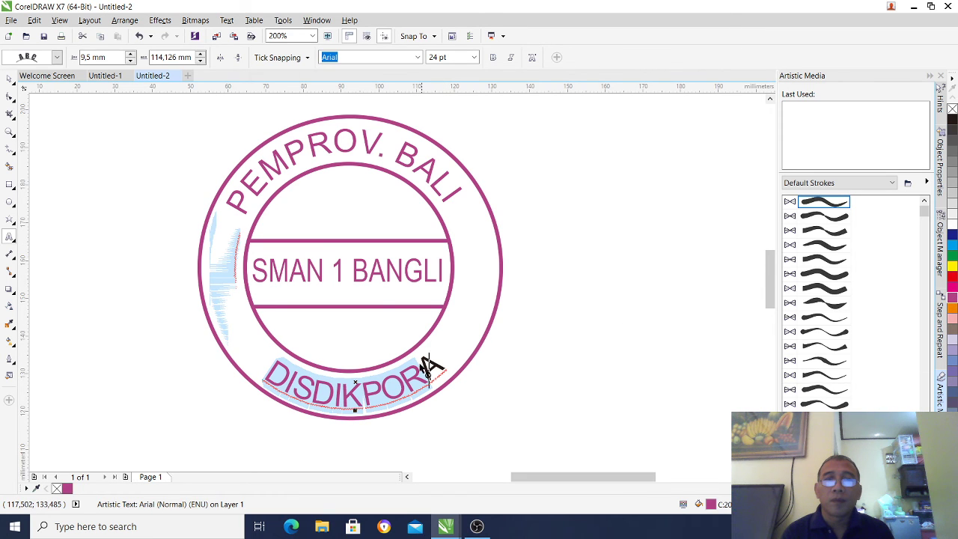
drag(428, 366, 432, 368)
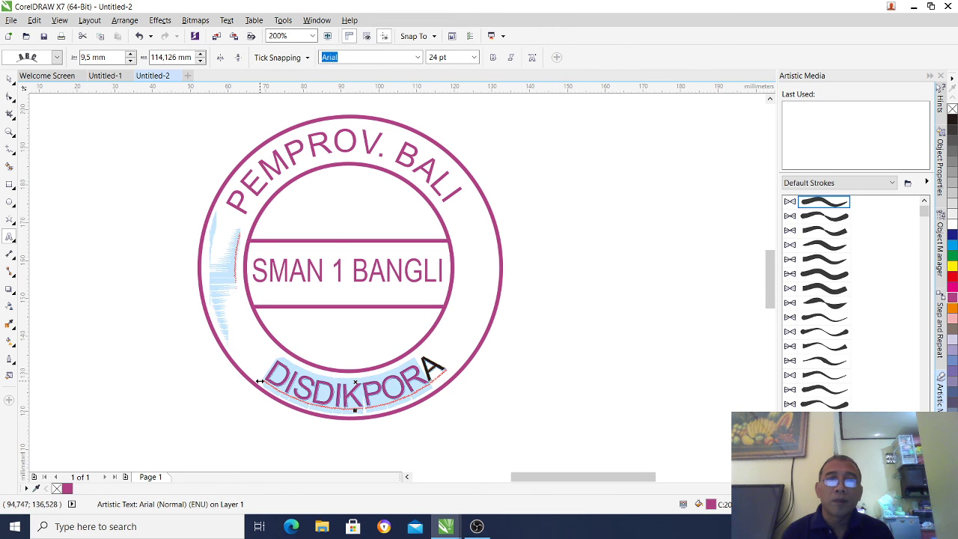
click(303, 377)
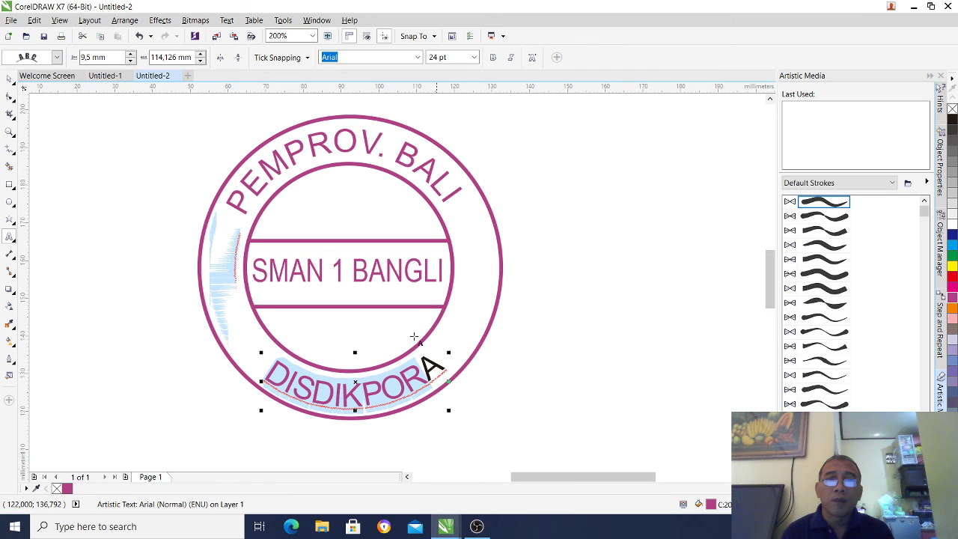
click(10, 80)
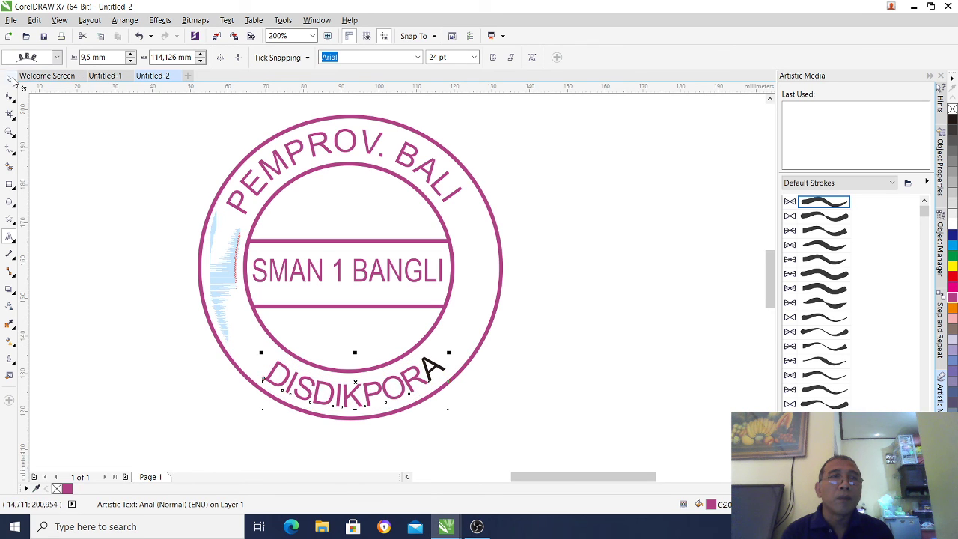
click(456, 350)
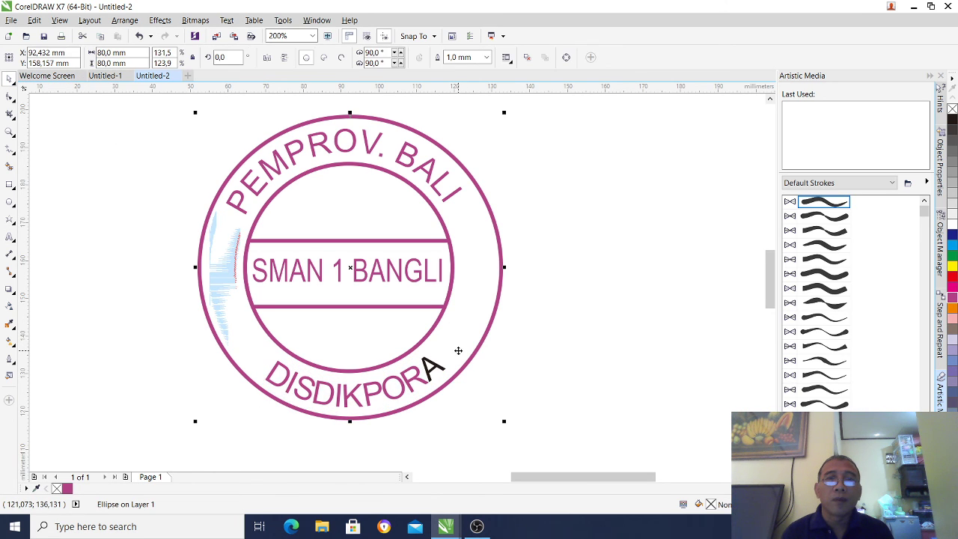
click(423, 359)
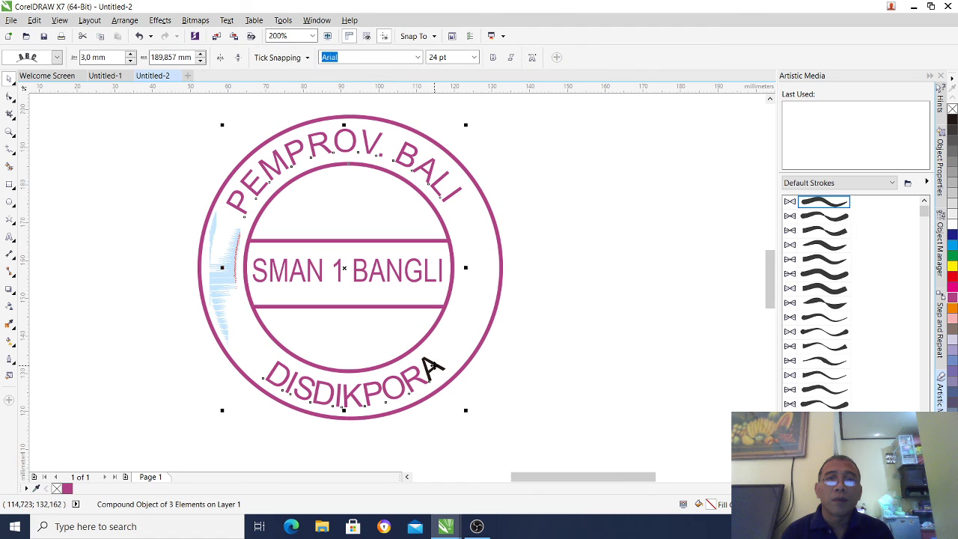
ctrl+click(407, 380)
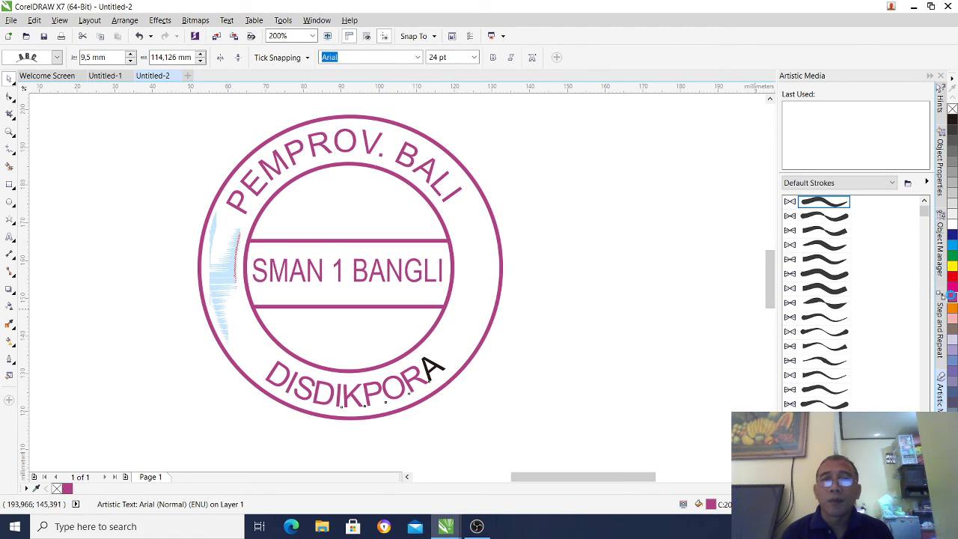
click(951, 297)
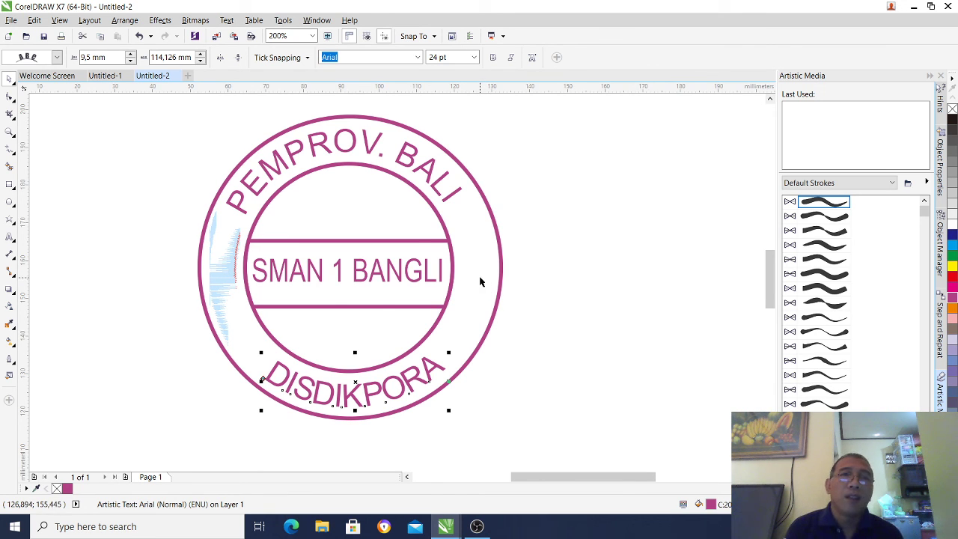
Step: Draw a five-pointed star about 7.5 by 7.2 mm in the ring left of "SMAN 1 BANGLI" and fill it with the stamp's purple
click(9, 221)
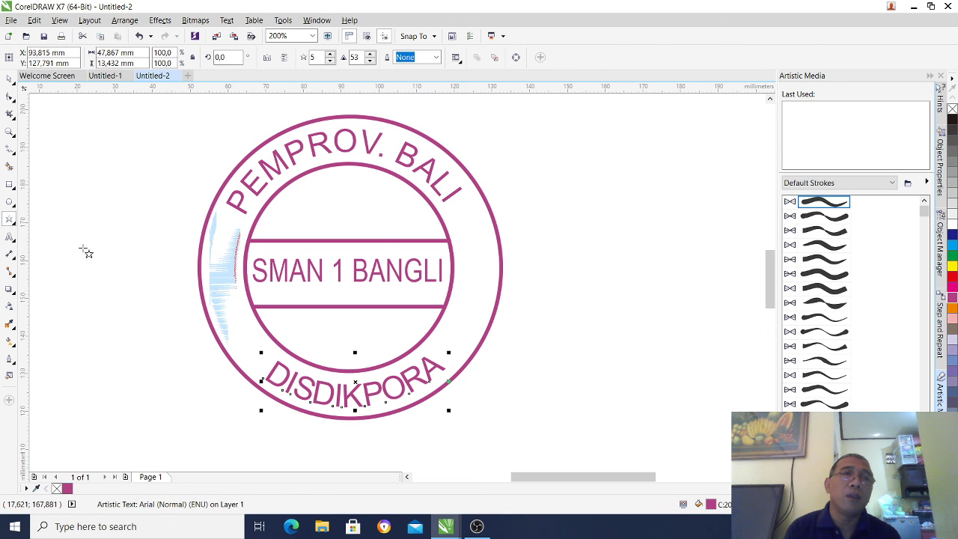
drag(210, 256, 242, 287)
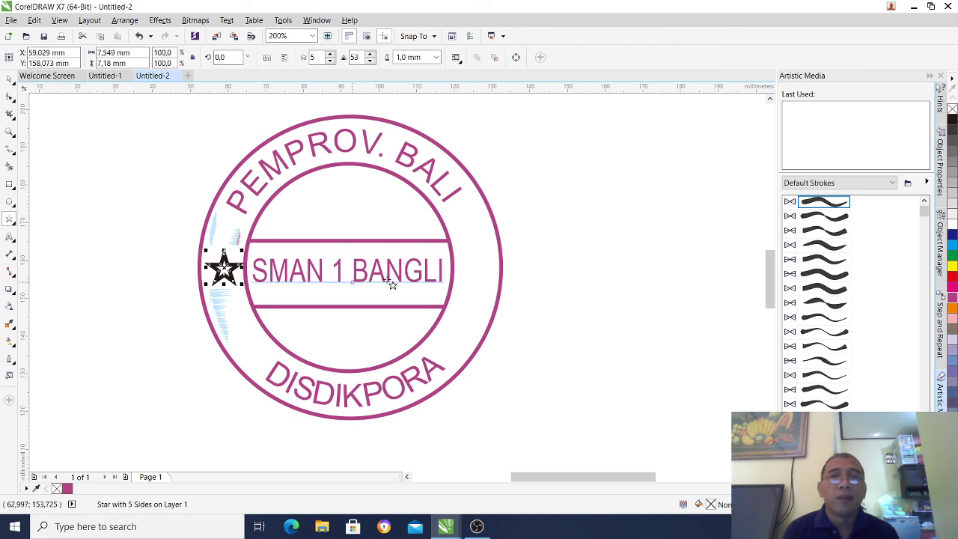
click(951, 299)
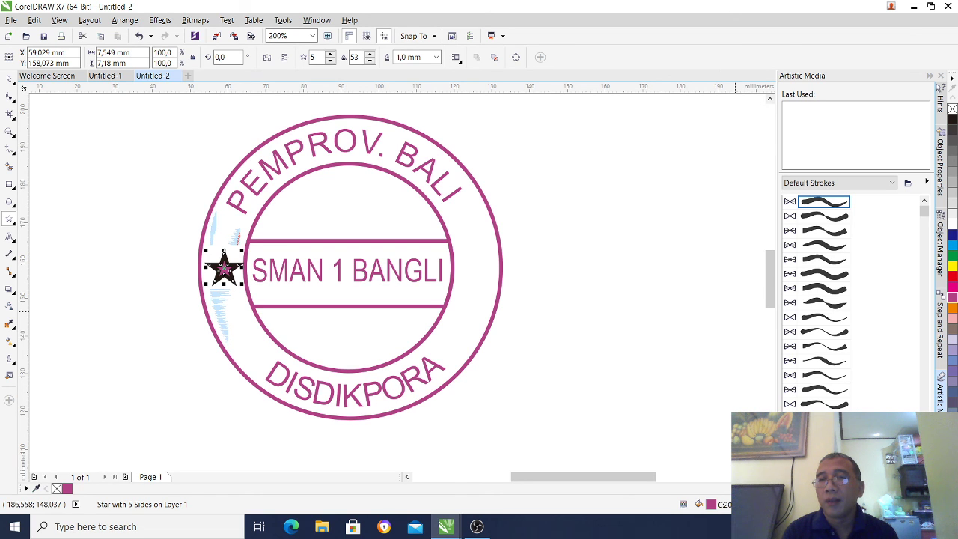
Step: Change the star's outline colour to the same purple as its fill
key(F12)
click(424, 143)
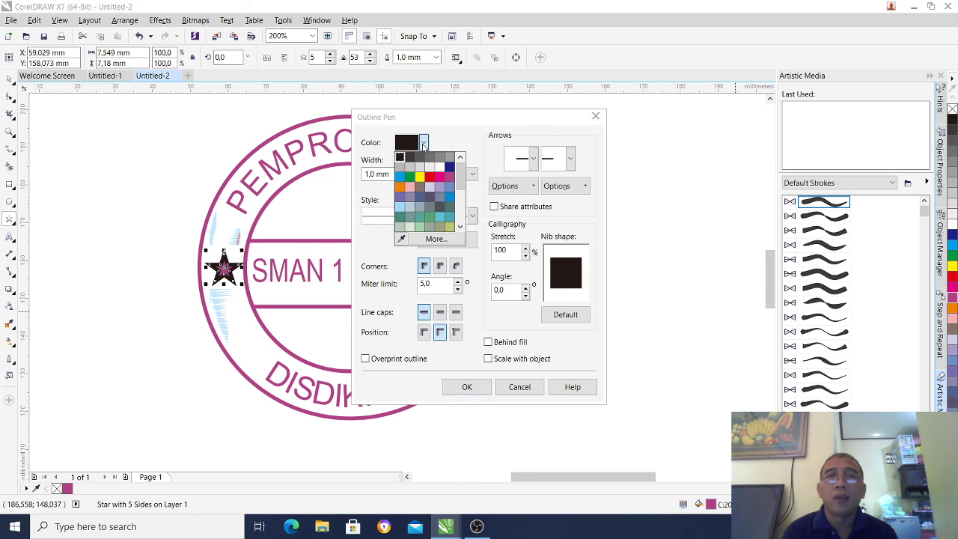
click(448, 178)
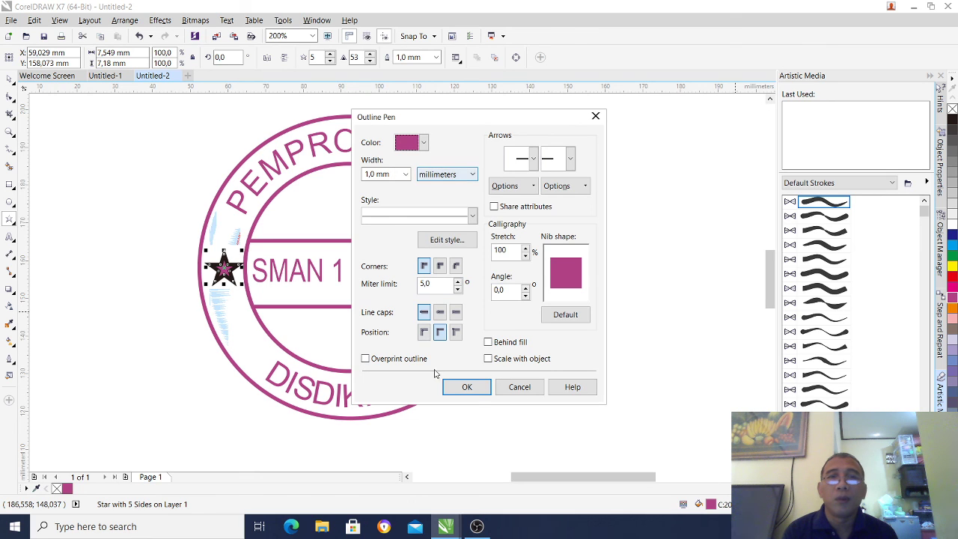
click(450, 388)
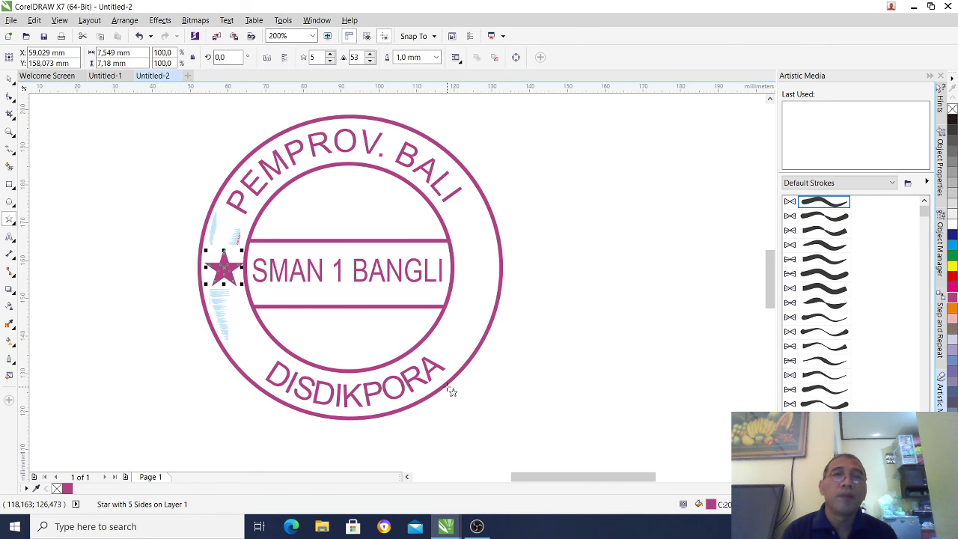
Step: Shrink the star to about 6.7 by 6.4 mm and nudge it sideways to centre it between the two circles
key(Left)
key(Left)
key(Left)
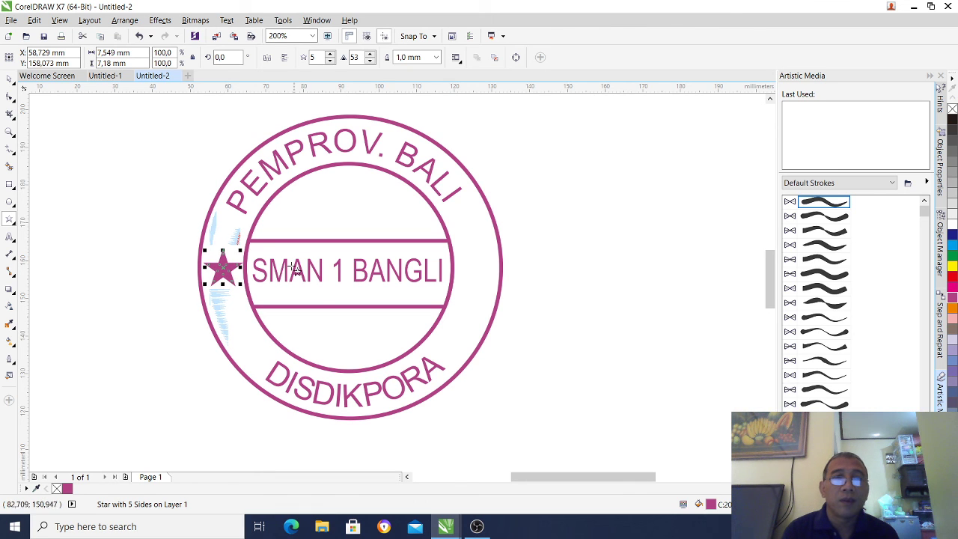
drag(241, 248, 239, 253)
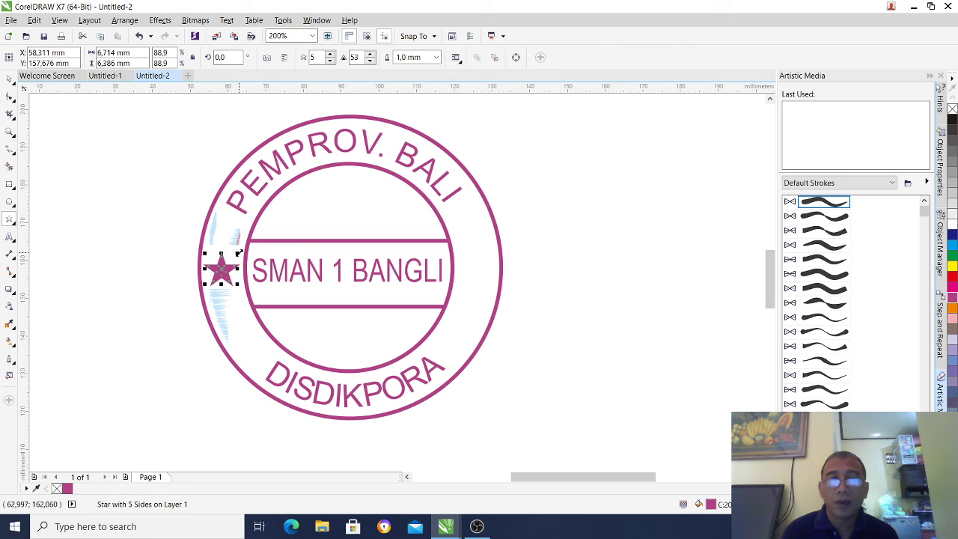
key(Right)
key(Right)
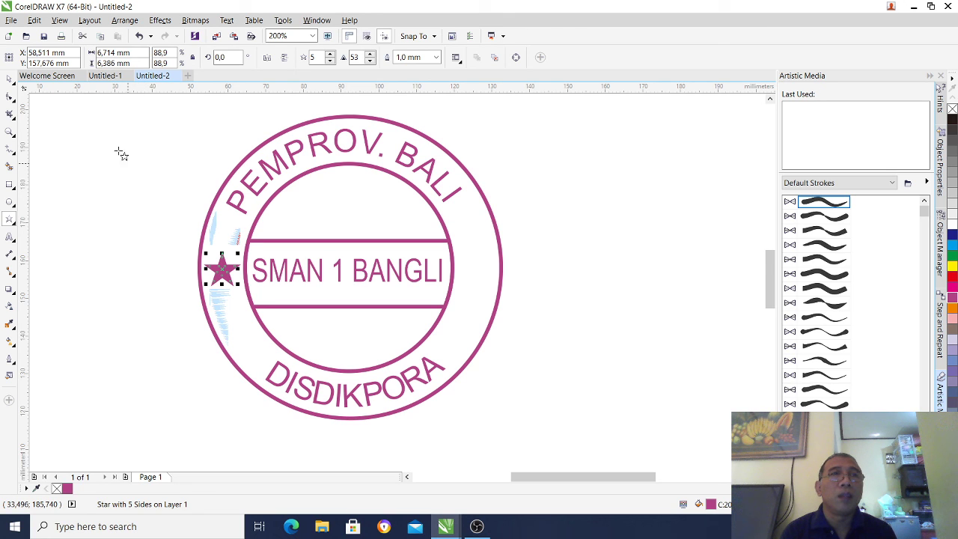
Step: Duplicate the star and place the copy in the ring on the opposite side of "SMAN 1 BANGLI", level with the original
click(34, 20)
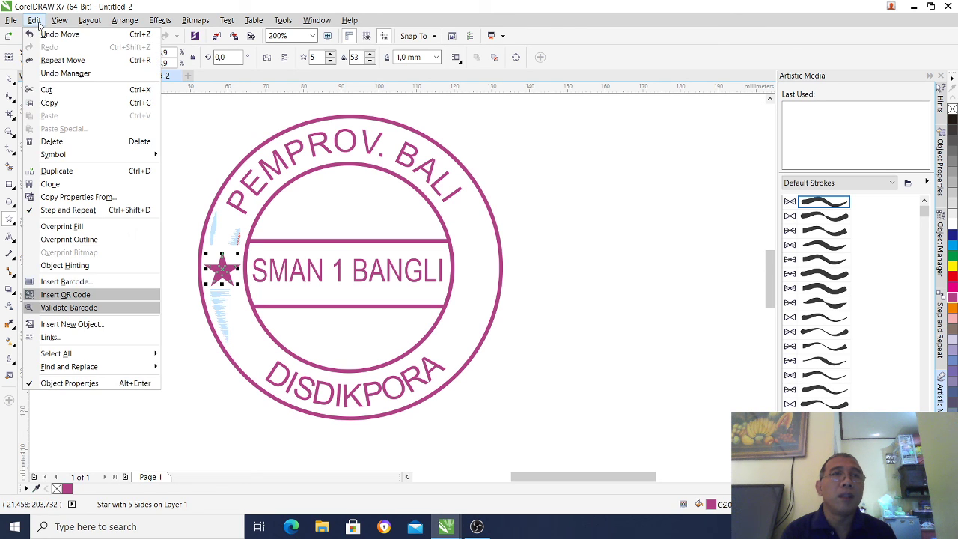
click(65, 172)
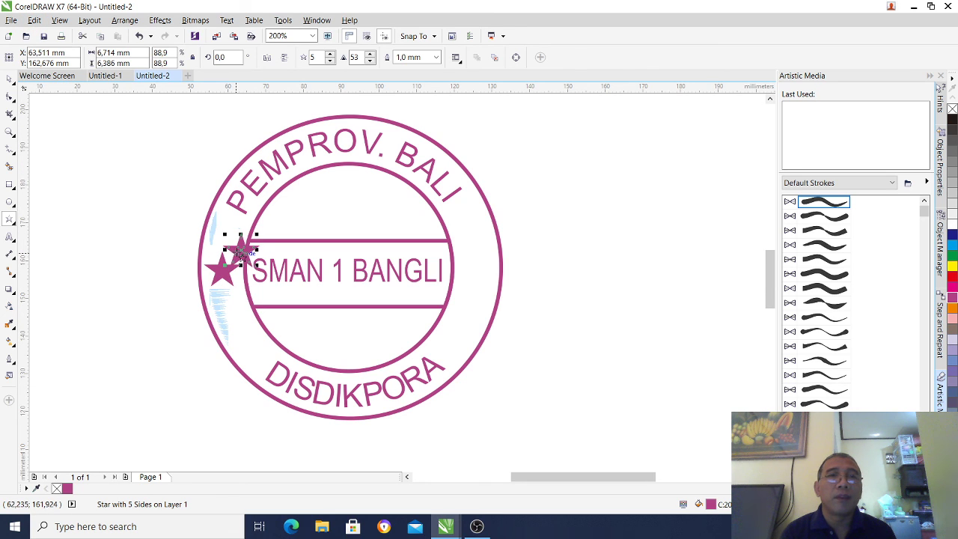
drag(241, 254, 247, 253)
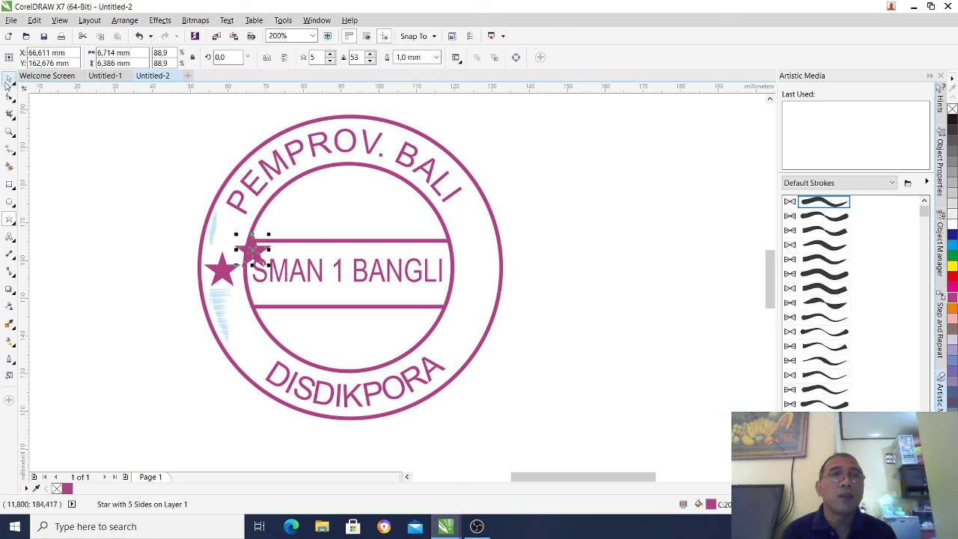
drag(252, 250, 478, 270)
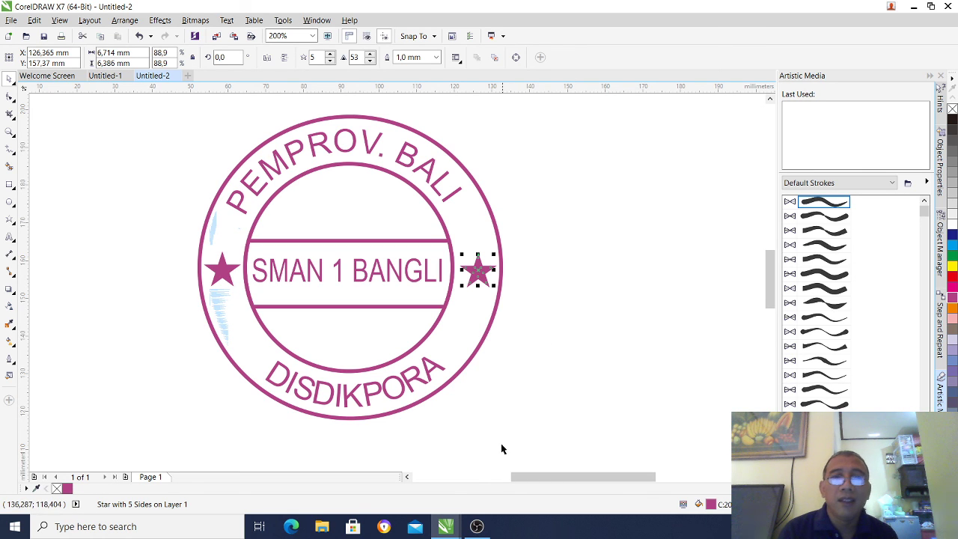
click(475, 527)
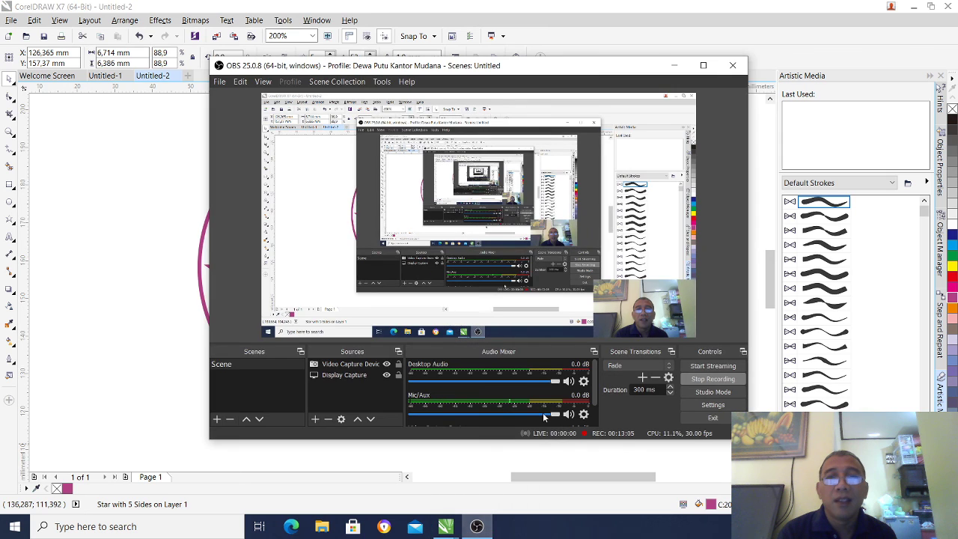